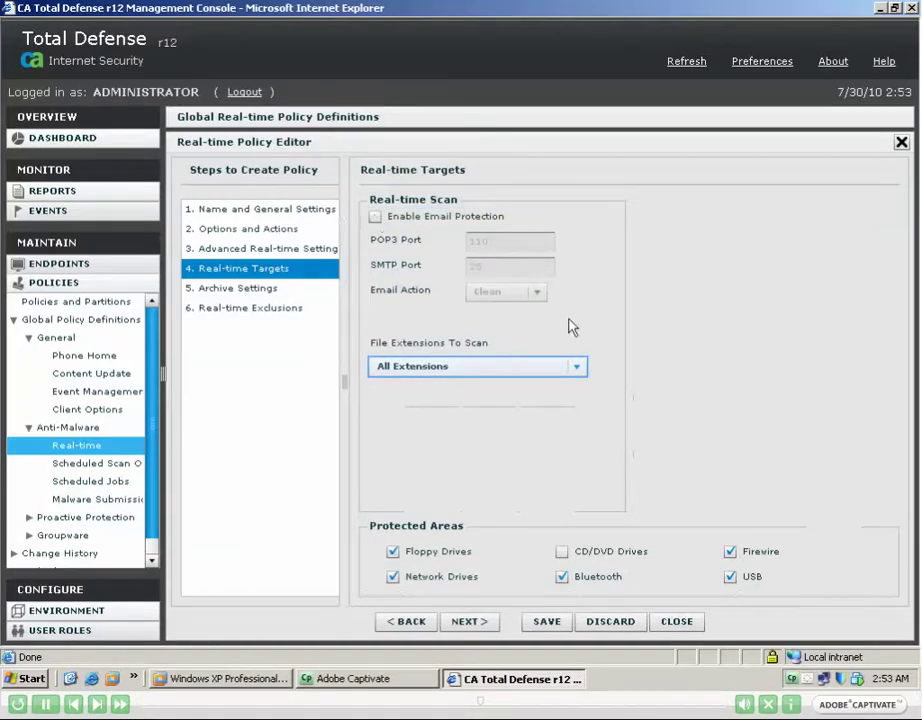
Step: Set the real-time policy's file extensions to scan to All Except the Specified Extensions and continue to the following settings
left_click(576, 367)
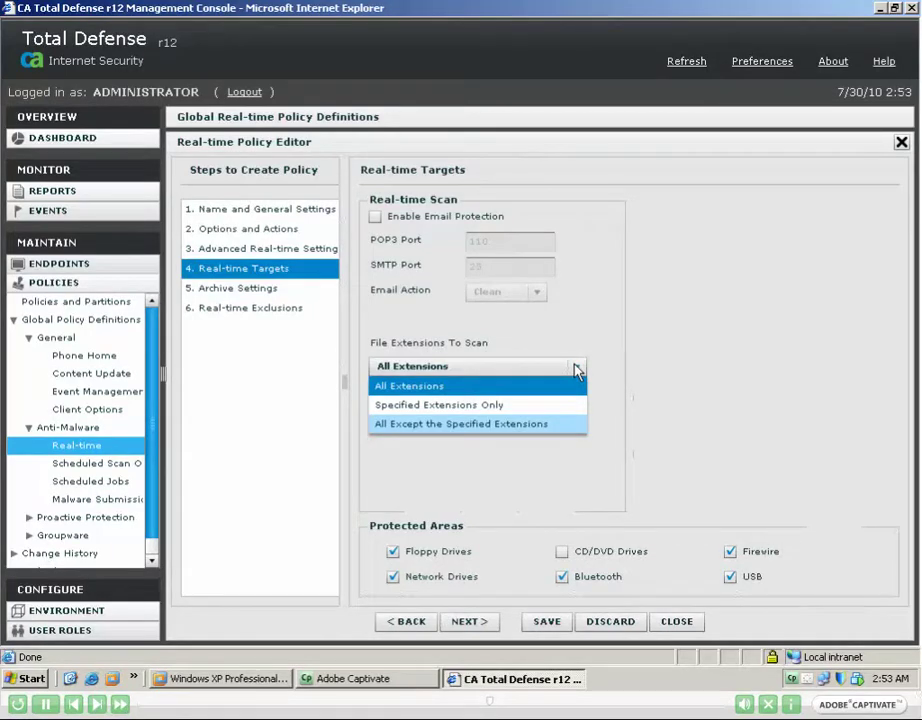
left_click(495, 425)
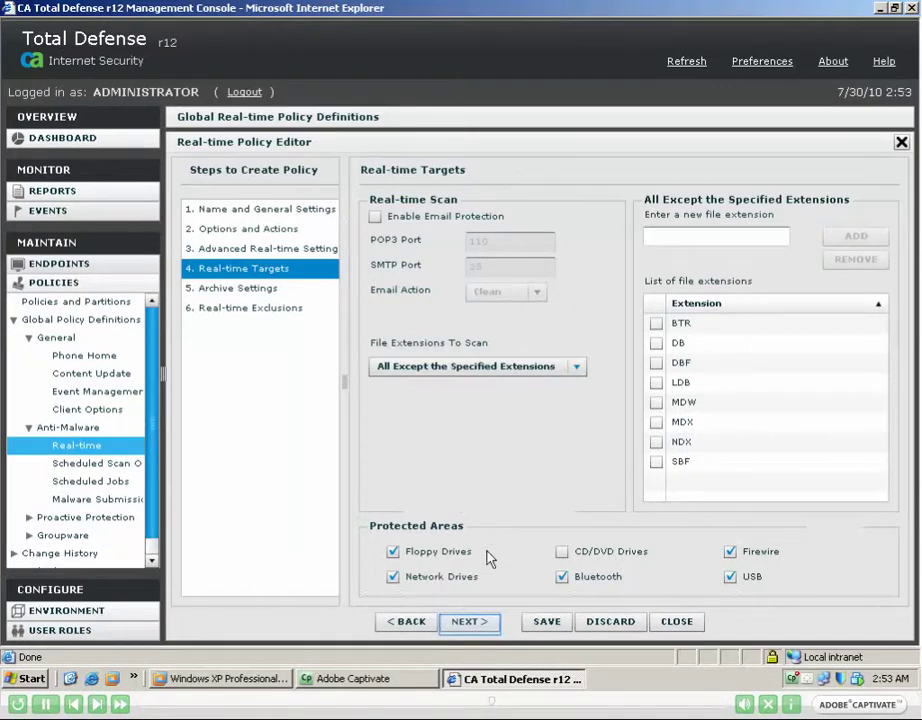
left_click(484, 621)
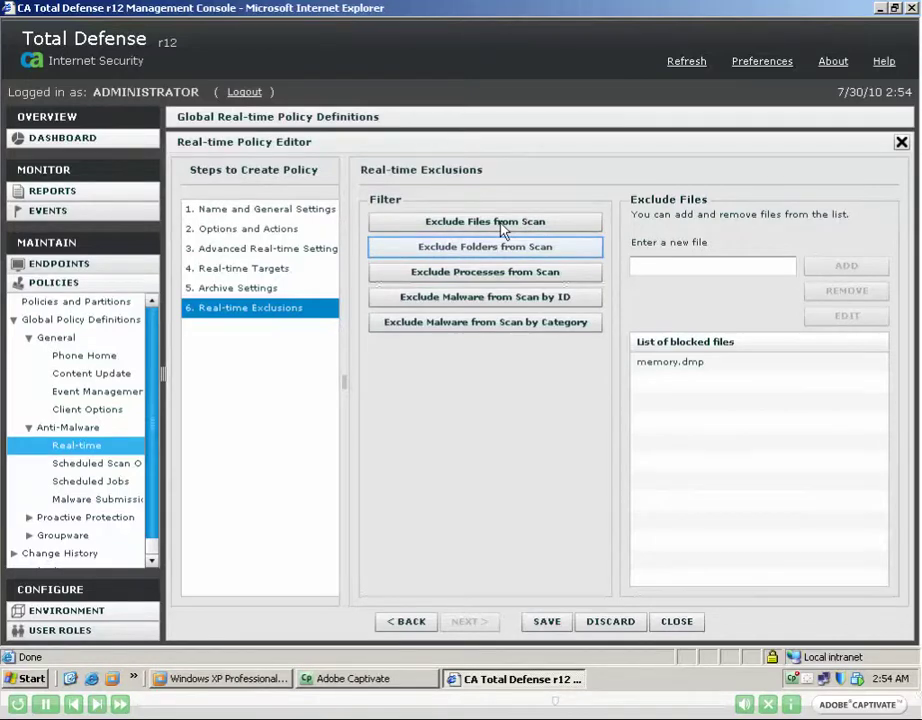
Step: Review the folder, process, malware ID and malware category exclusions, and save the real-time policy
left_click(524, 252)
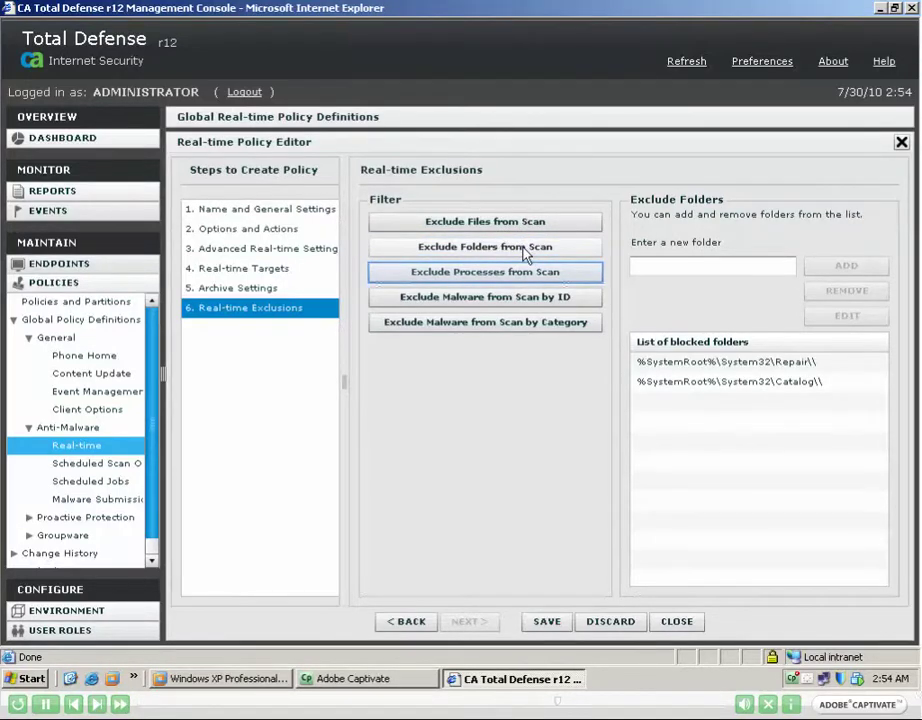
left_click(538, 271)
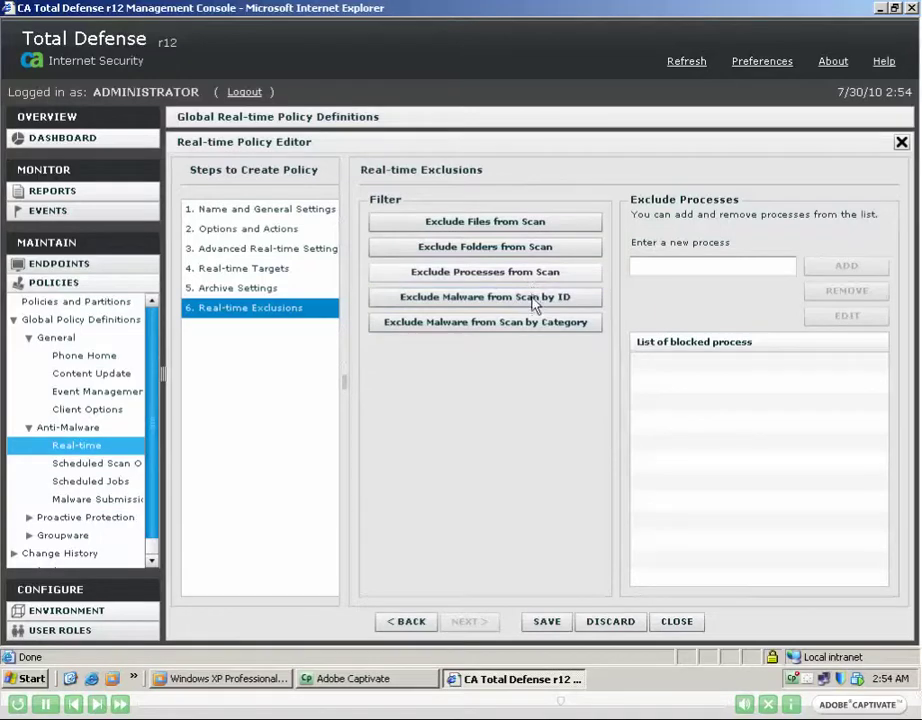
left_click(533, 300)
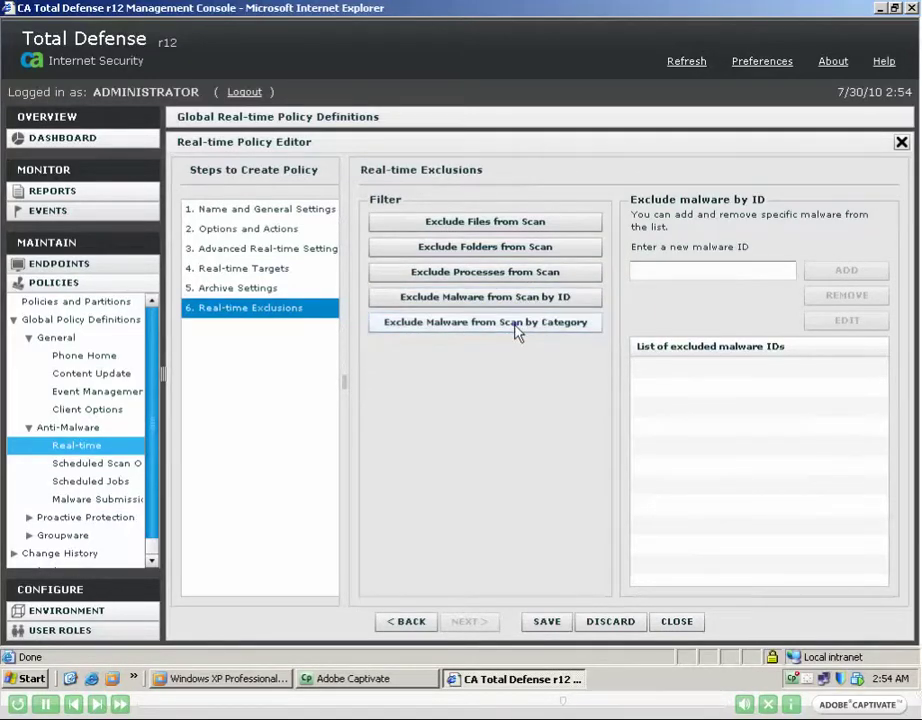
left_click(516, 322)
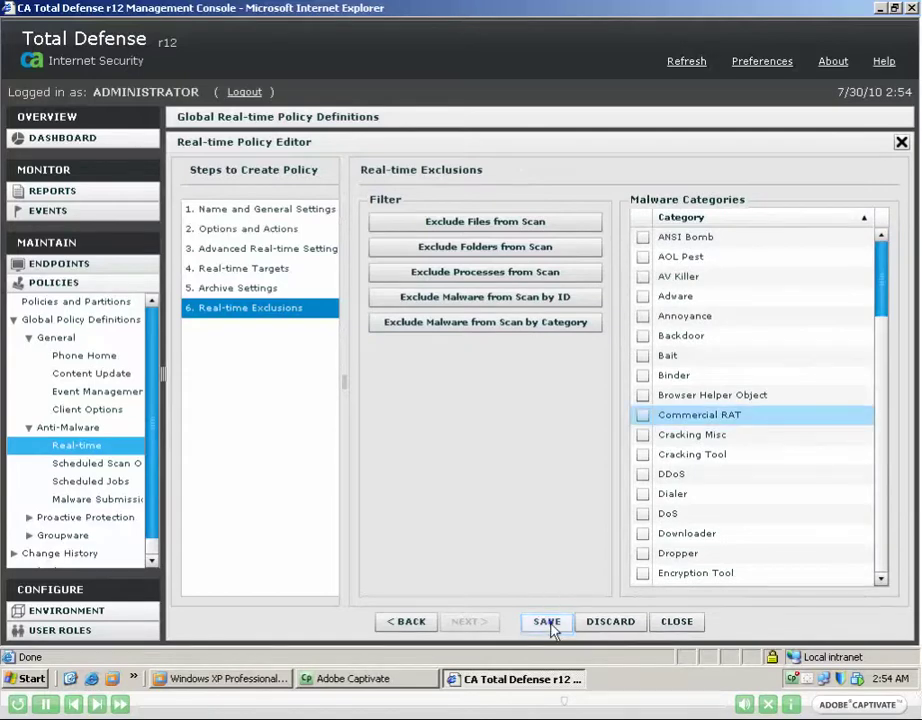
left_click(549, 622)
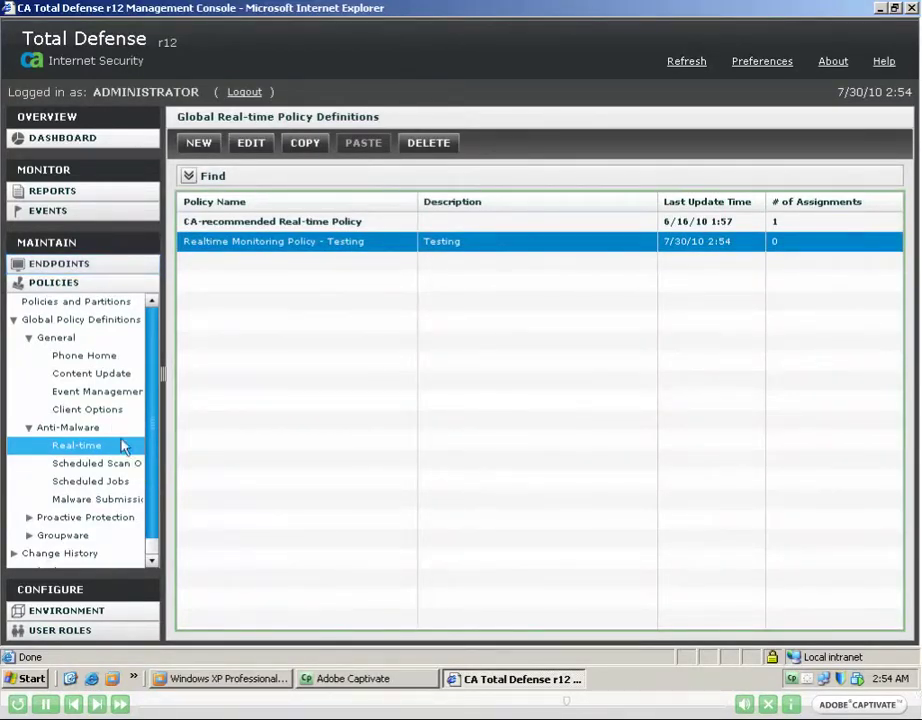
Step: Start an installation for the unmanaged endpoint r12-client.cathreat.hcltech.com, found on page 4 of the endpoint list
left_click(84, 264)
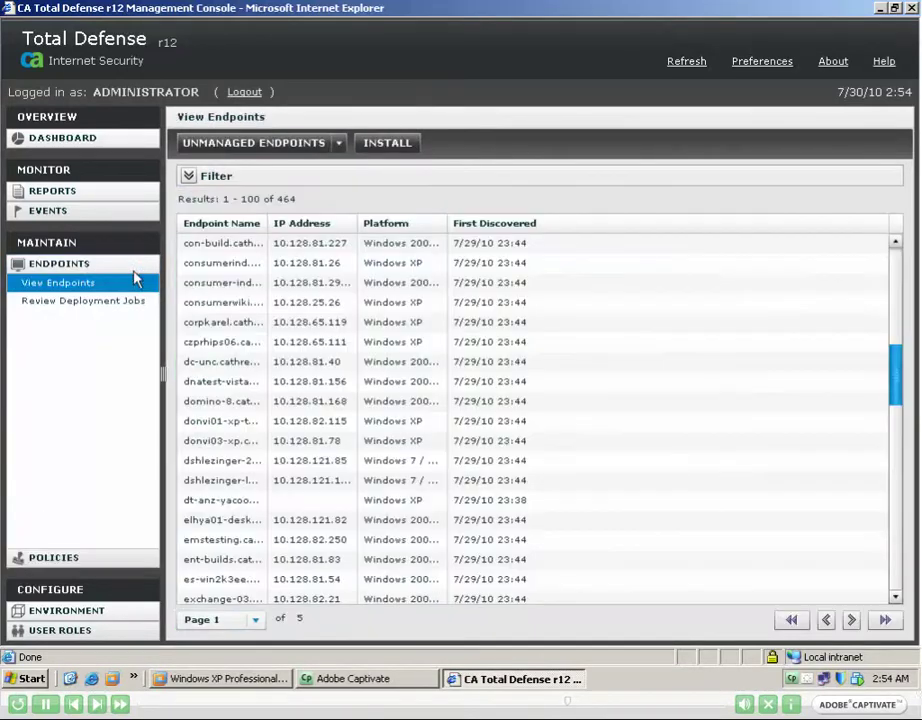
left_click(256, 619)
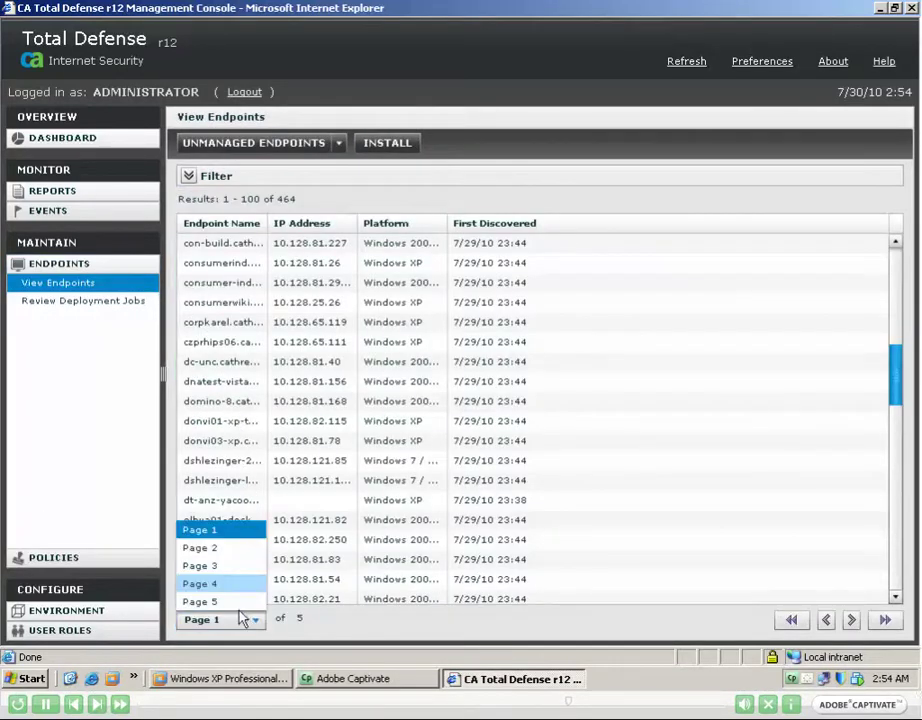
left_click(237, 584)
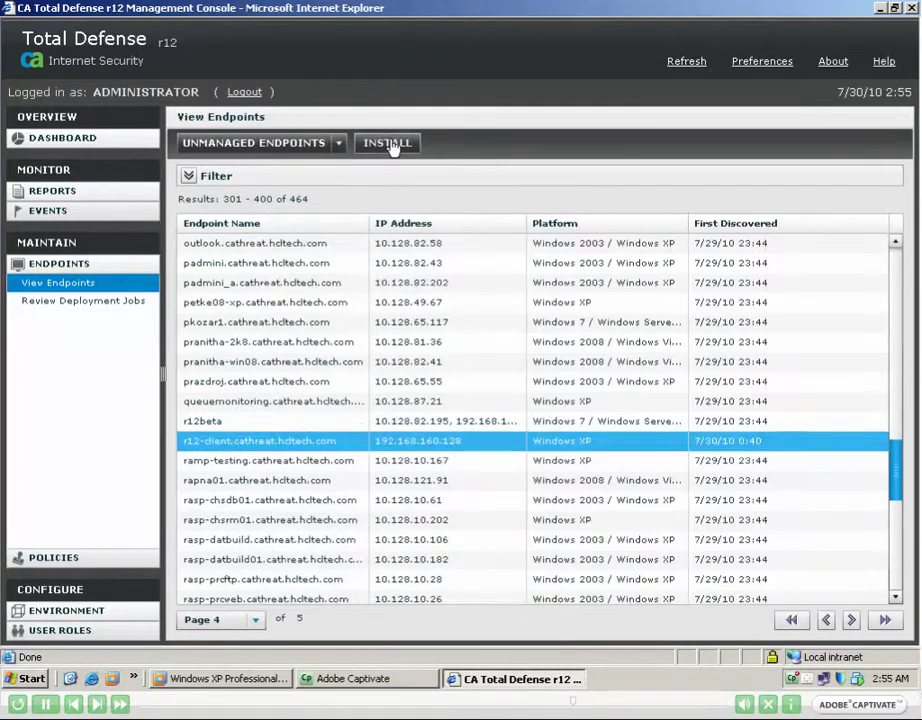
left_click(389, 144)
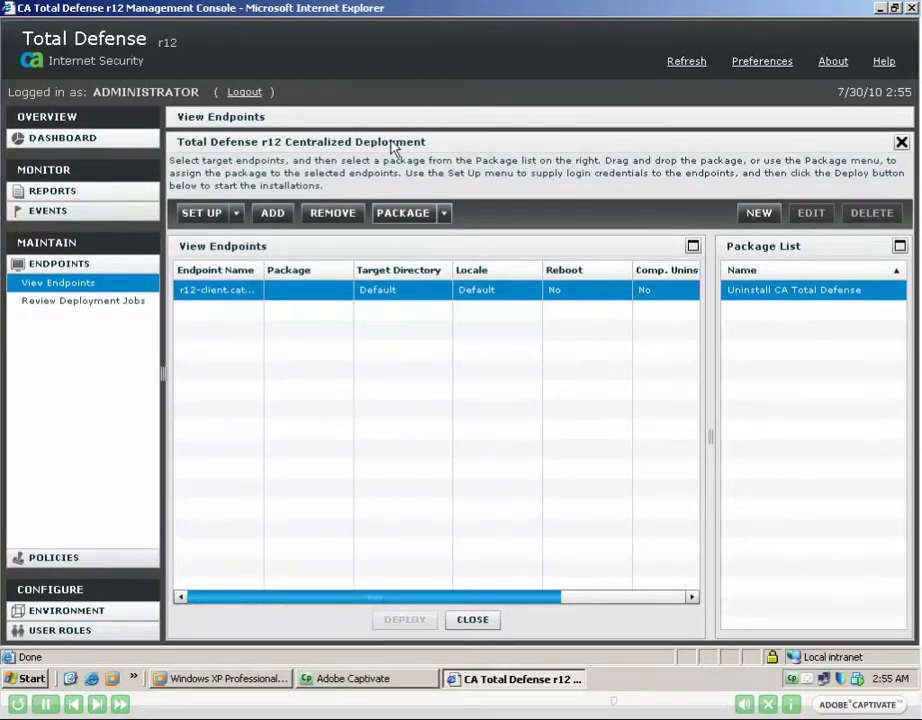
Step: Create a new deployment package named "Install Package"
left_click(444, 213)
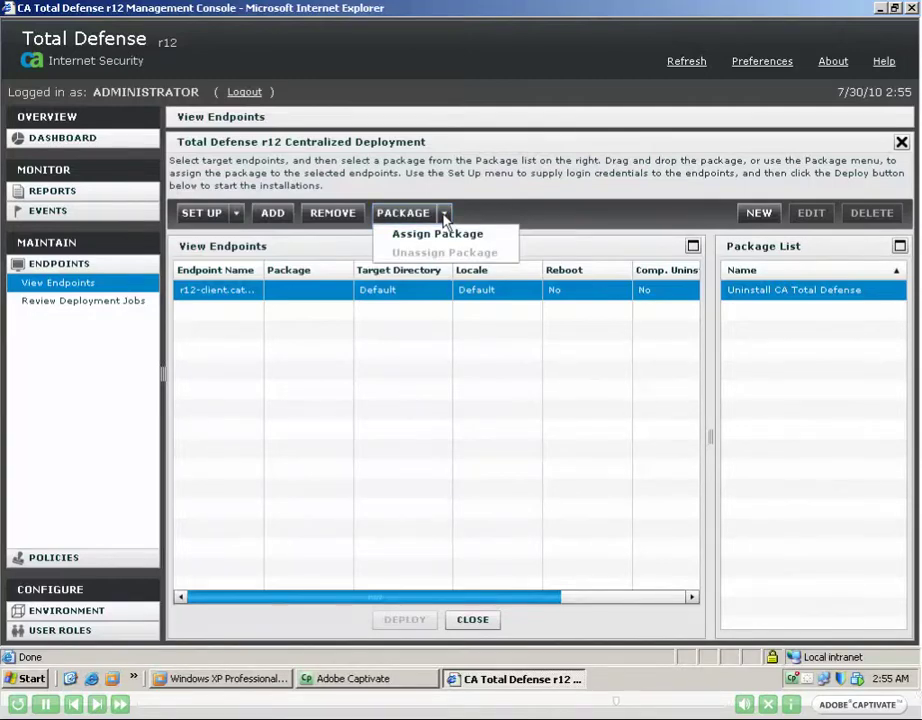
left_click(444, 214)
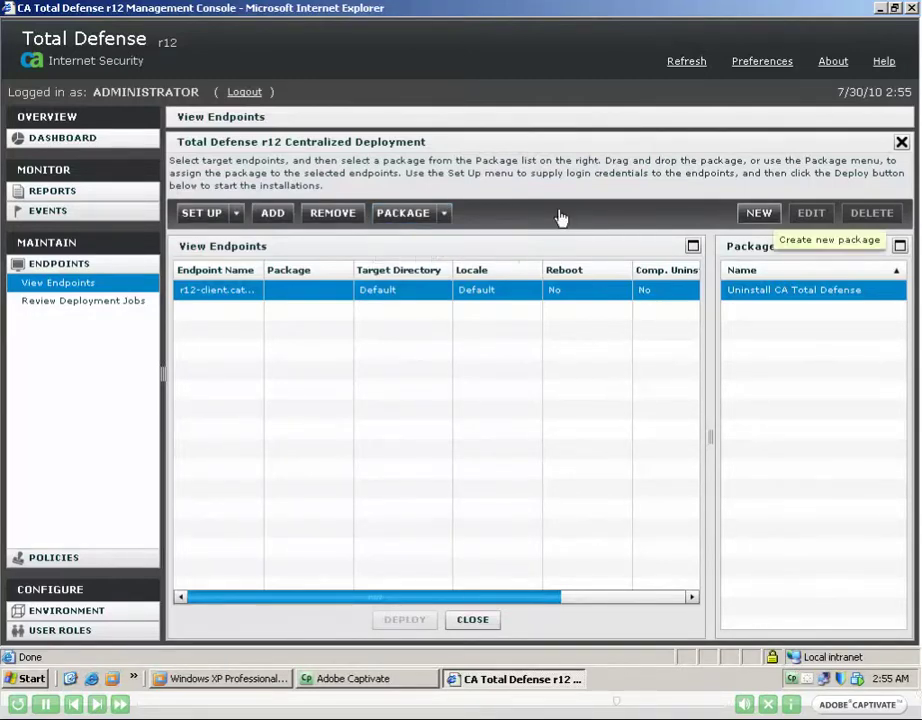
left_click(759, 214)
type("Install Package - Te")
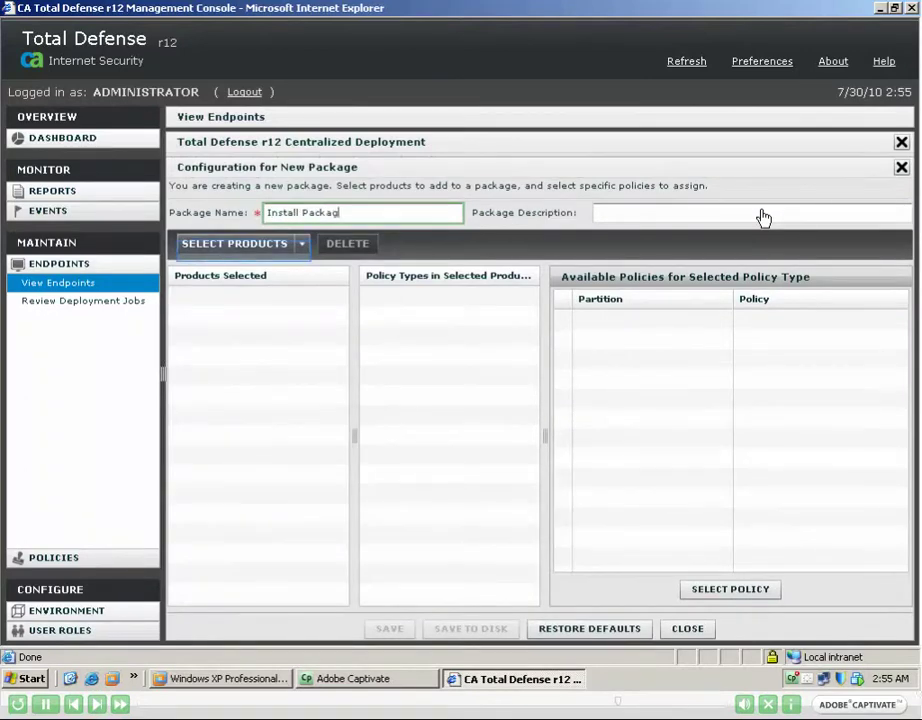
key("BackSpace")
key("BackSpace")
key("BackSpace")
key("BackSpace")
key("BackSpace")
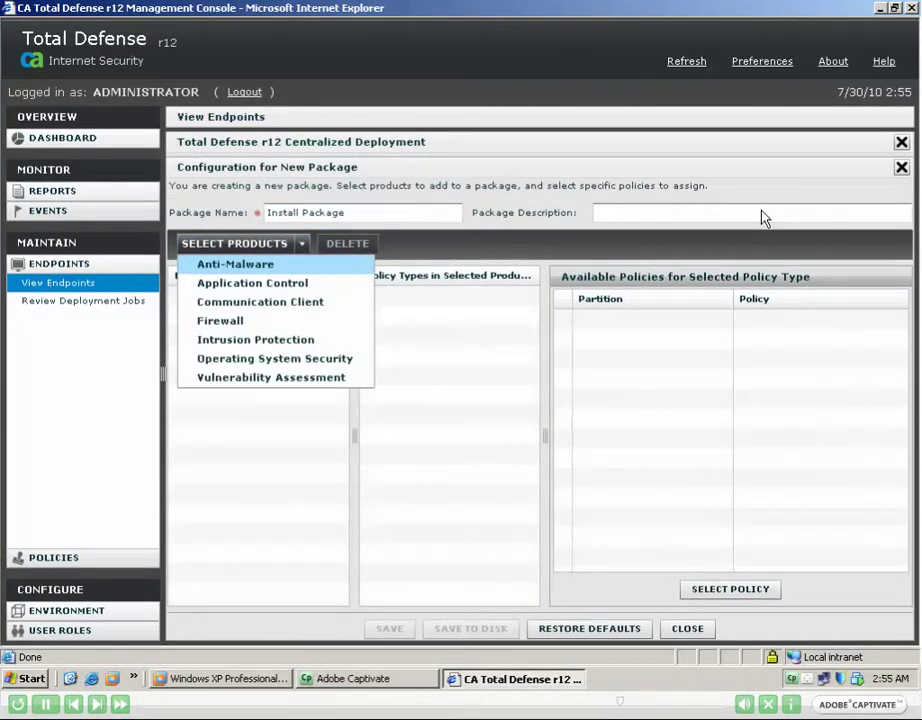
Step: Add Anti-Malware, Application Control, Firewall, Intrusion Protection, Operating System Security and Vulnerability Assessment to the package's products
left_click(267, 264)
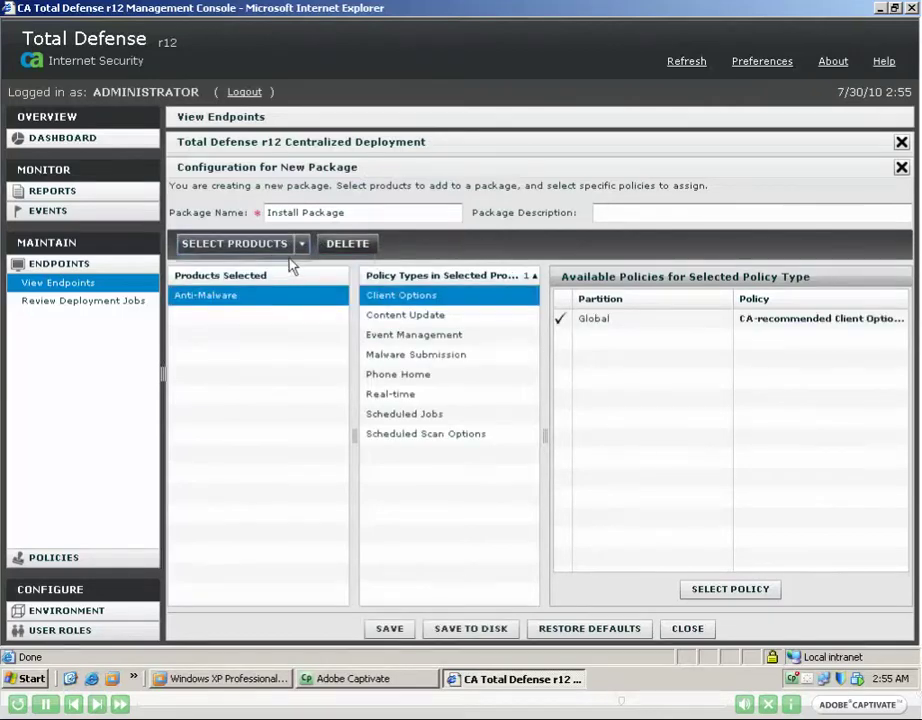
left_click(301, 245)
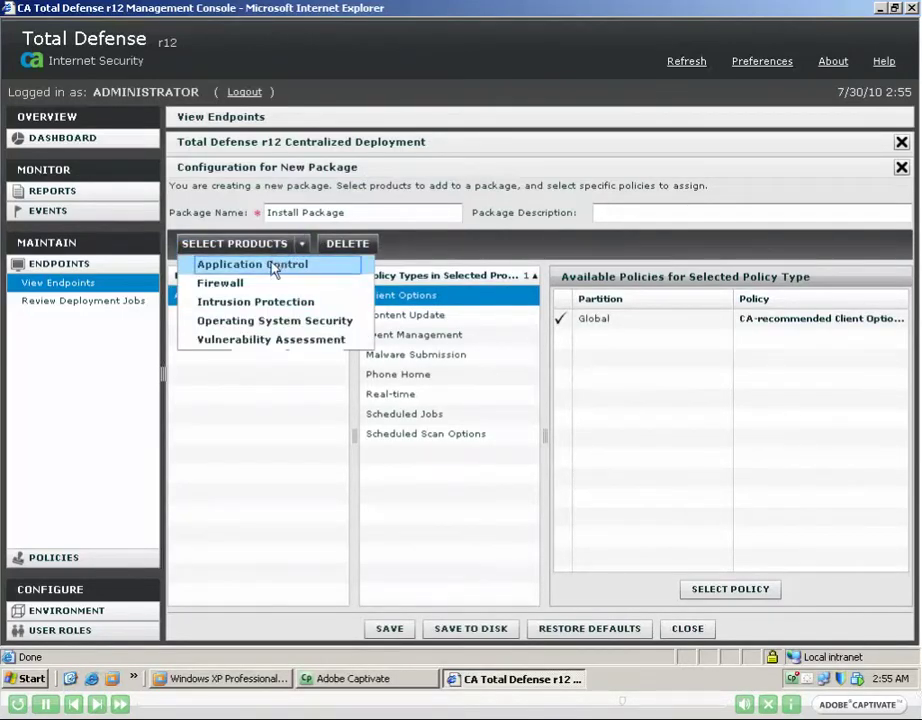
left_click(274, 270)
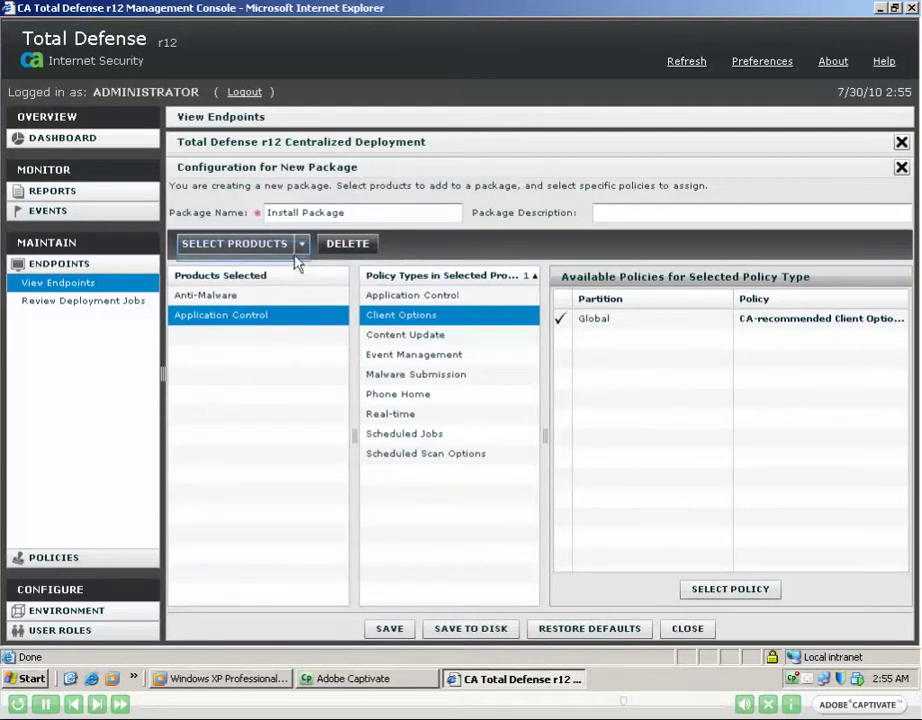
left_click(301, 243)
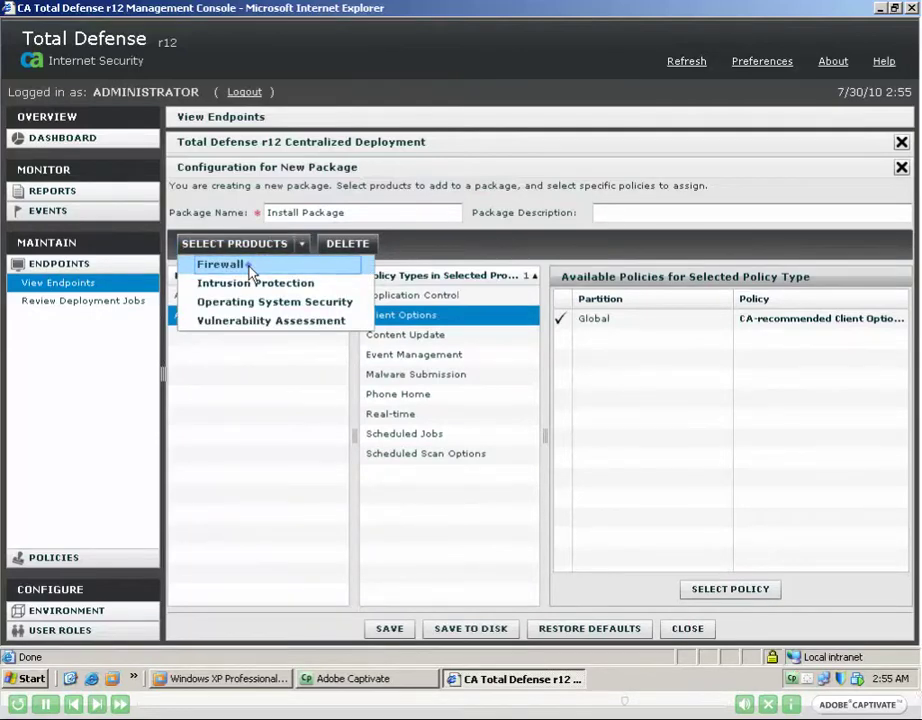
left_click(250, 268)
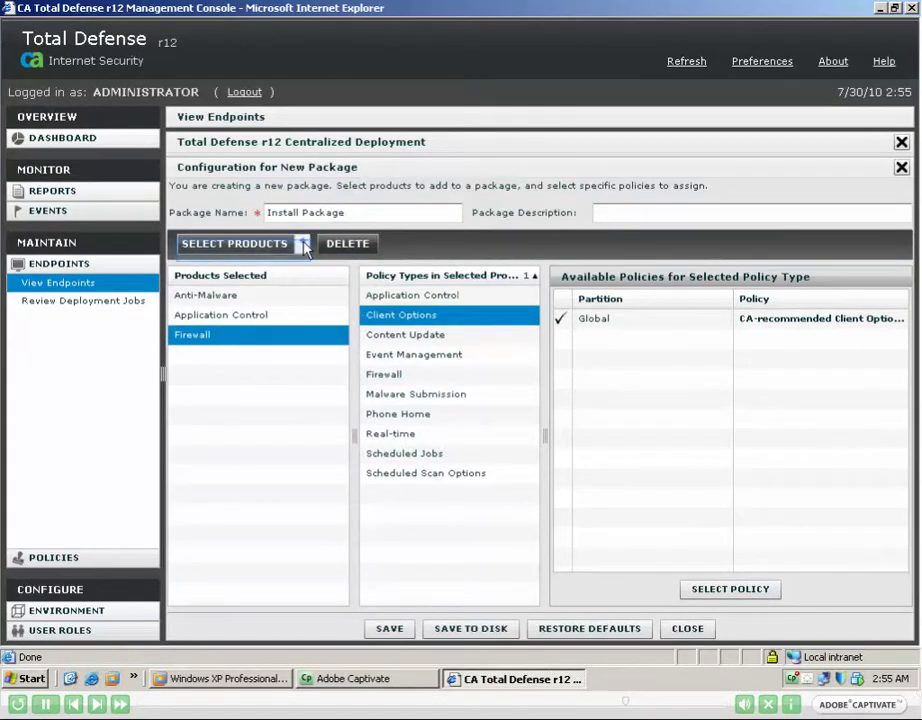
left_click(301, 243)
left_click(285, 266)
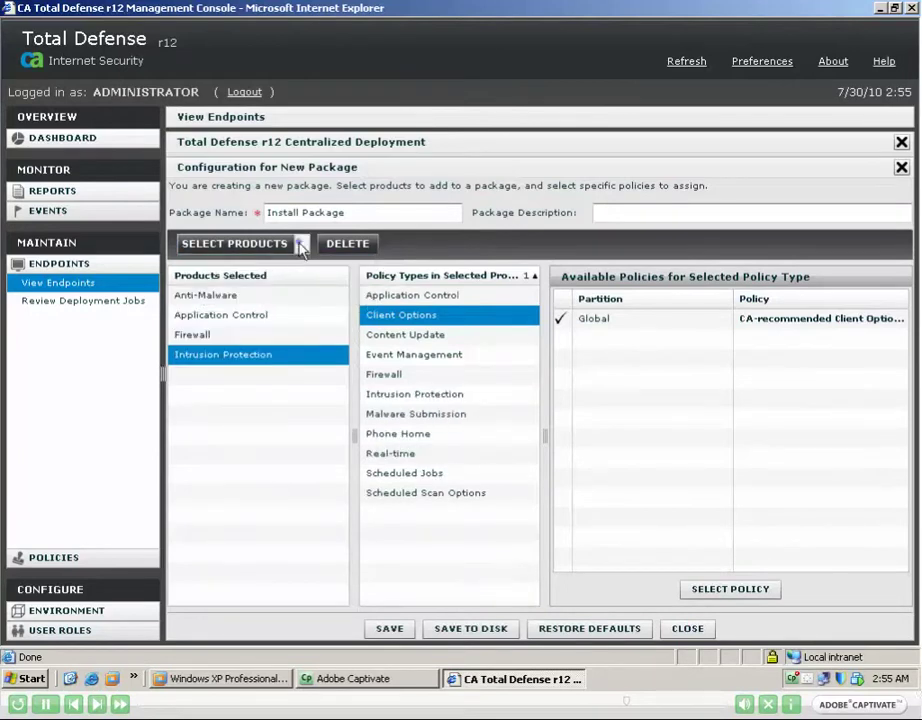
left_click(301, 243)
left_click(284, 266)
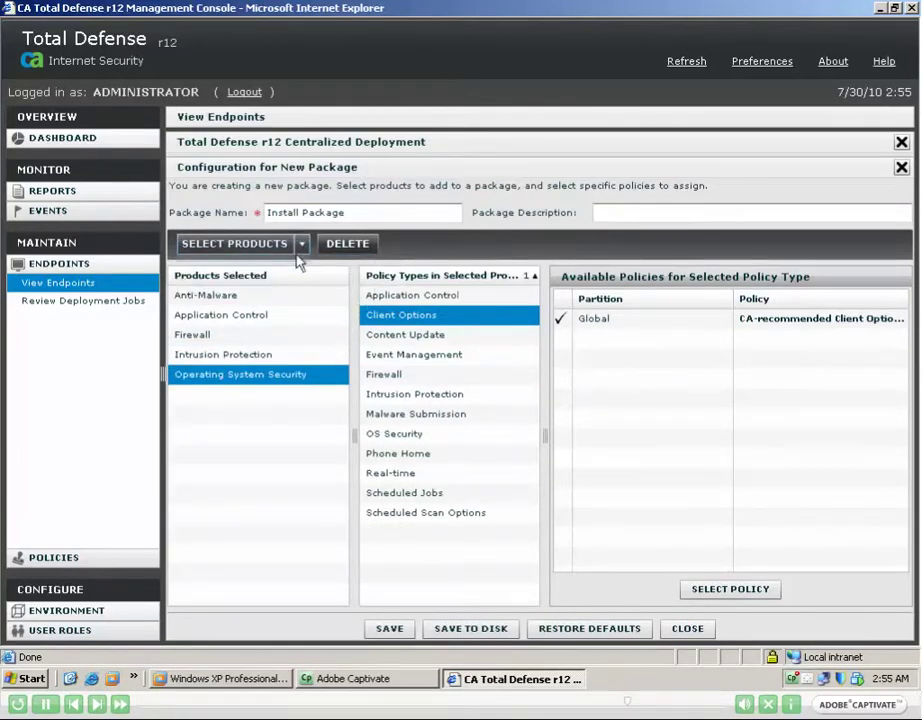
left_click(300, 245)
left_click(281, 268)
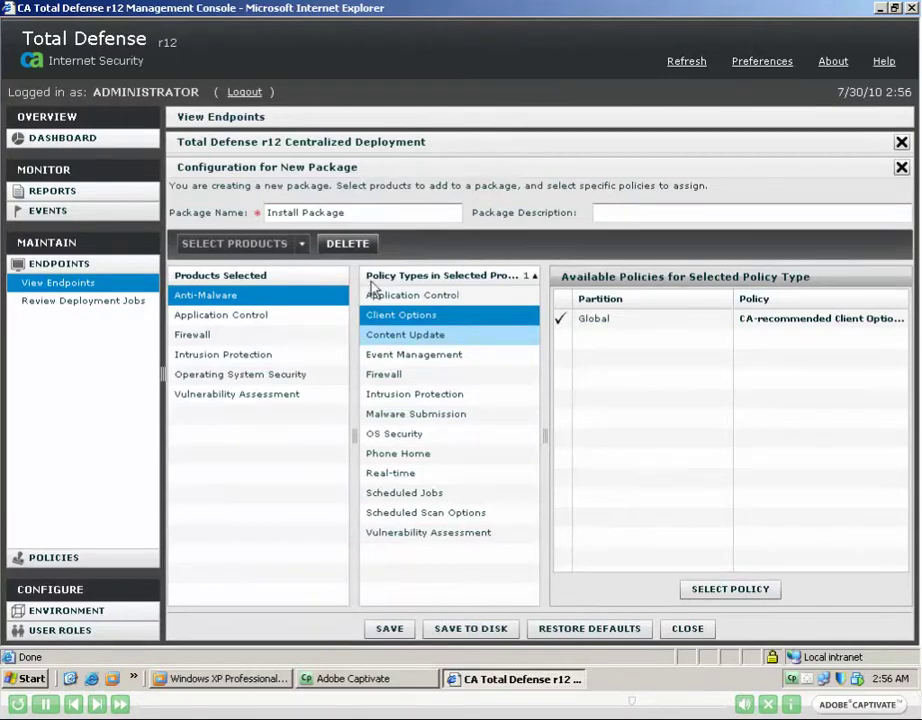
Step: Assign the custom Testing policies to the package for the Content Update, Phone Home and Real-time policy types
left_click(419, 340)
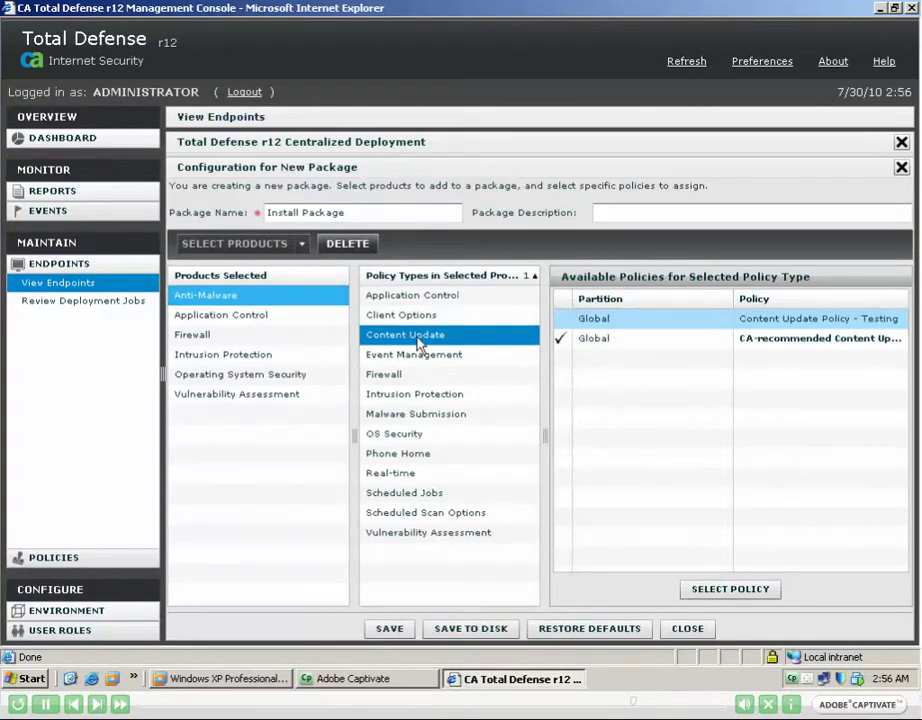
left_click(594, 322)
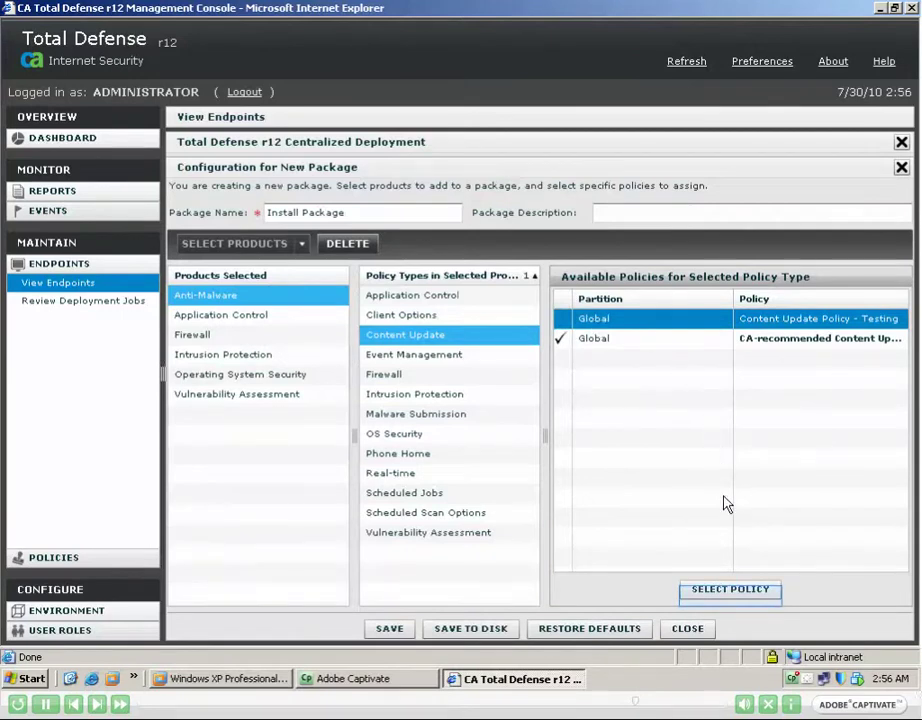
left_click(731, 592)
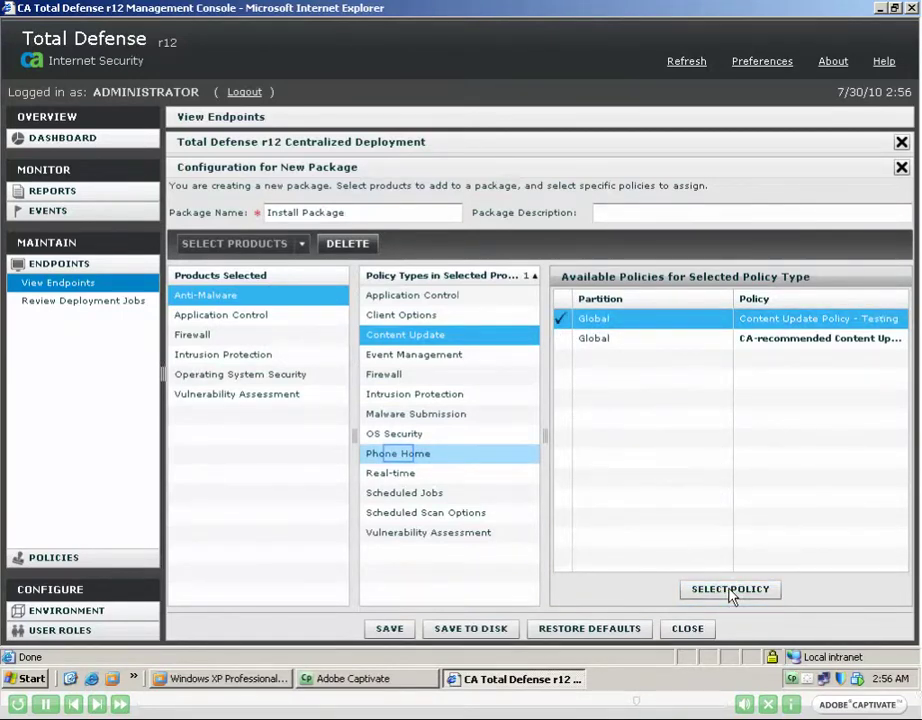
left_click(400, 455)
left_click(598, 320)
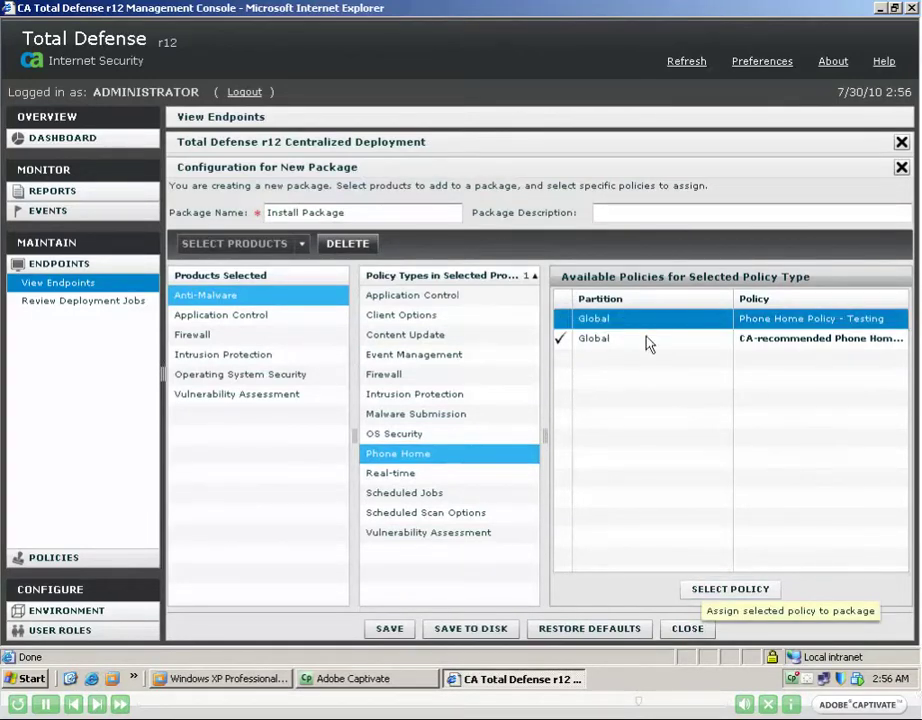
left_click(718, 589)
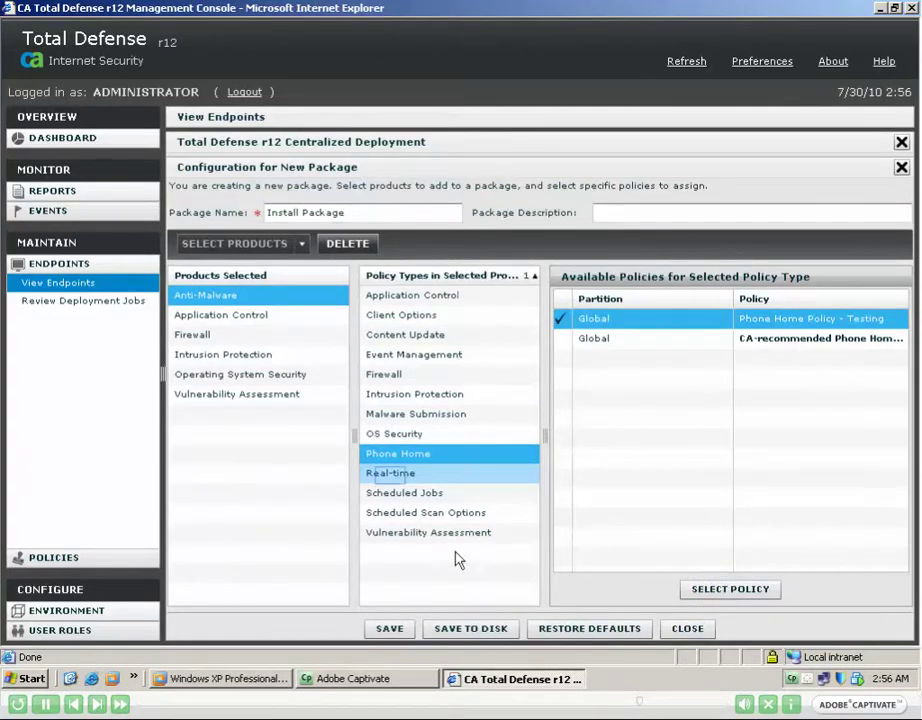
left_click(392, 478)
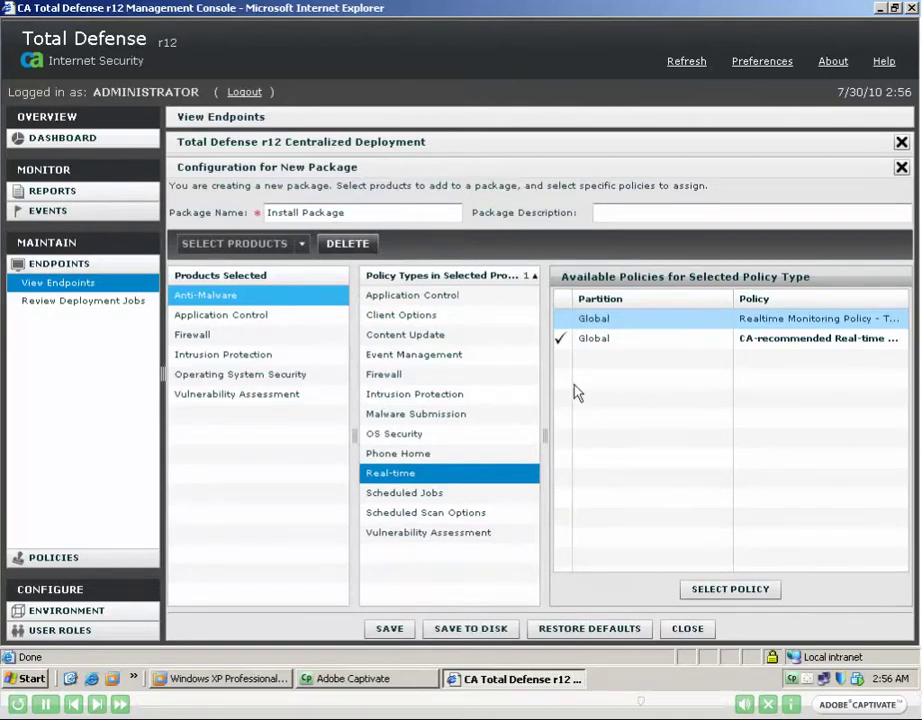
left_click(590, 322)
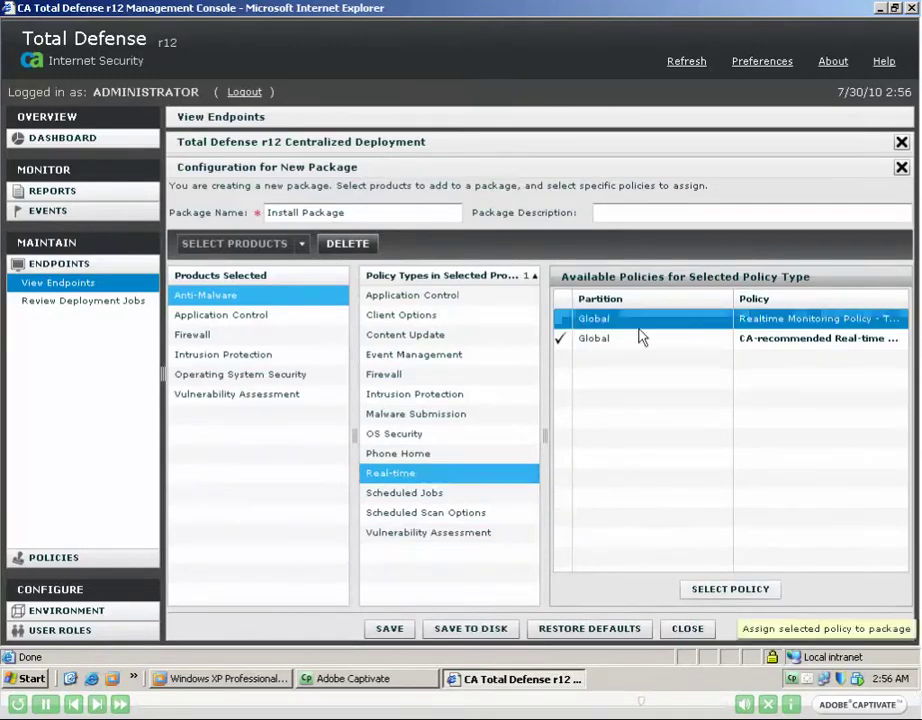
left_click(730, 590)
Step: Describe the package as "With few policies" and save it
left_click(626, 212)
type("With few poli")
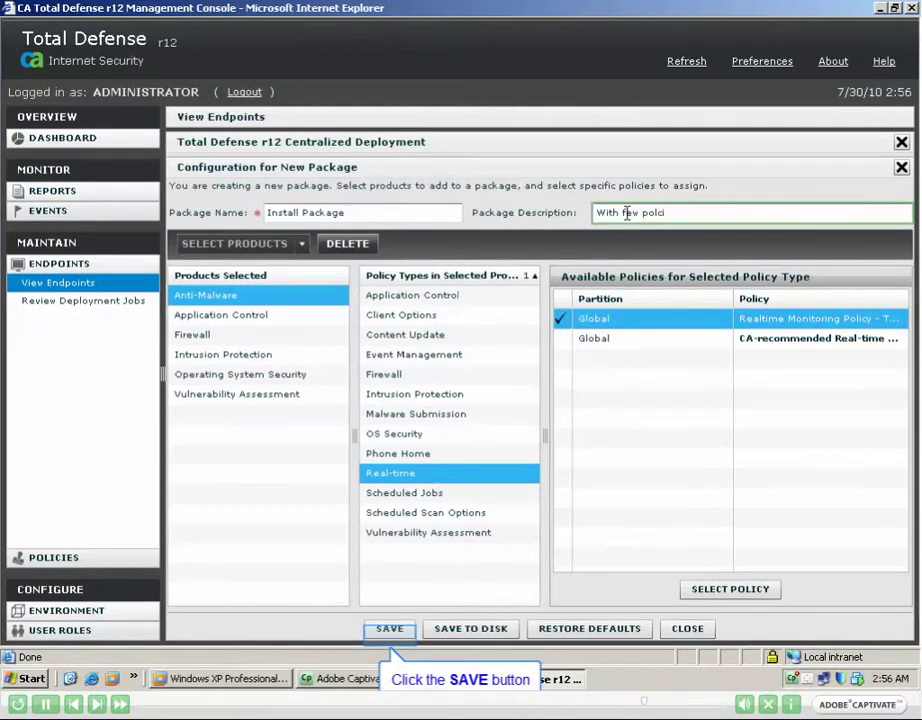
type("cies")
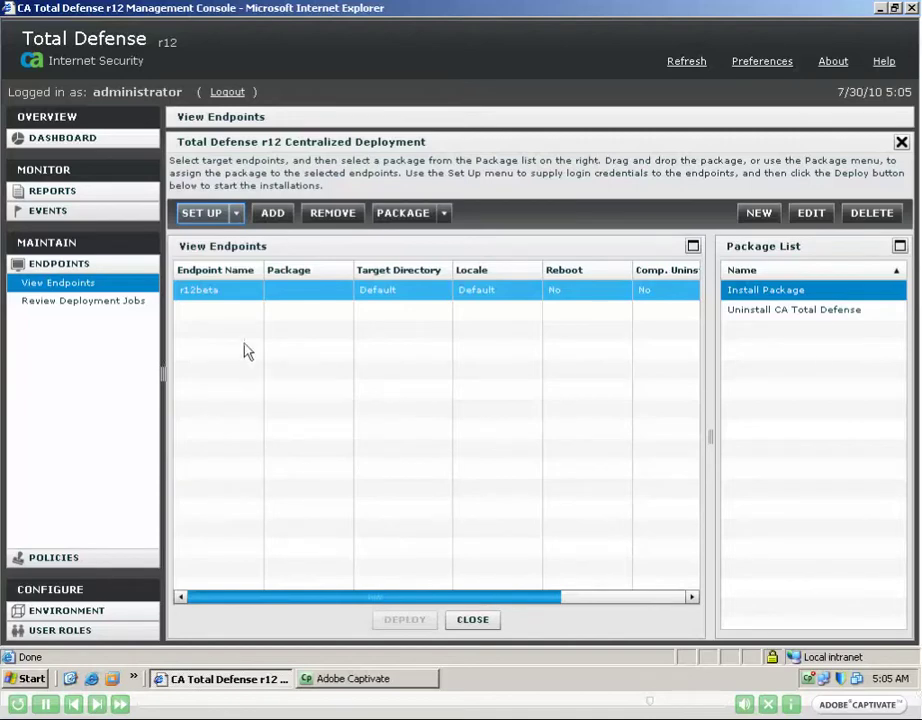
Step: Set the r12beta endpoint to force a reboot after installation, allow its user to cancel the reboot, and save the settings
left_click(237, 213)
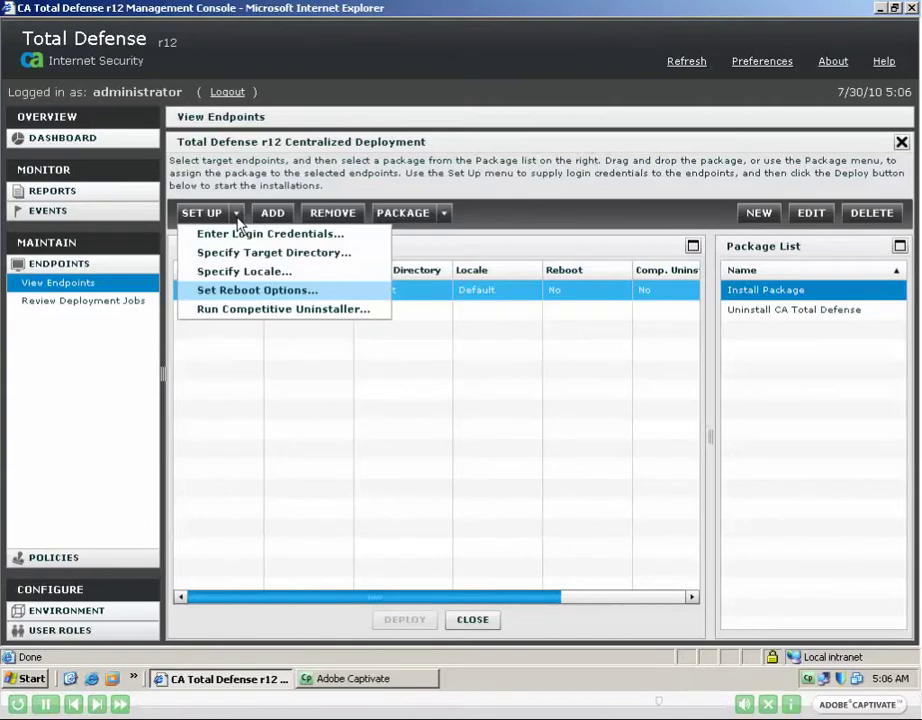
left_click(236, 292)
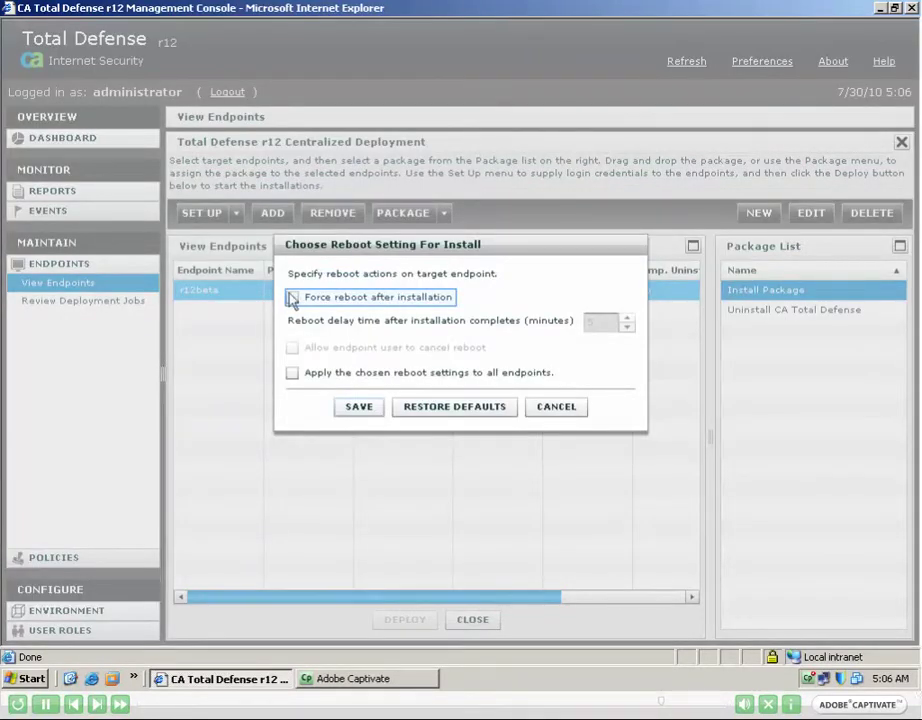
left_click(292, 298)
left_click(292, 348)
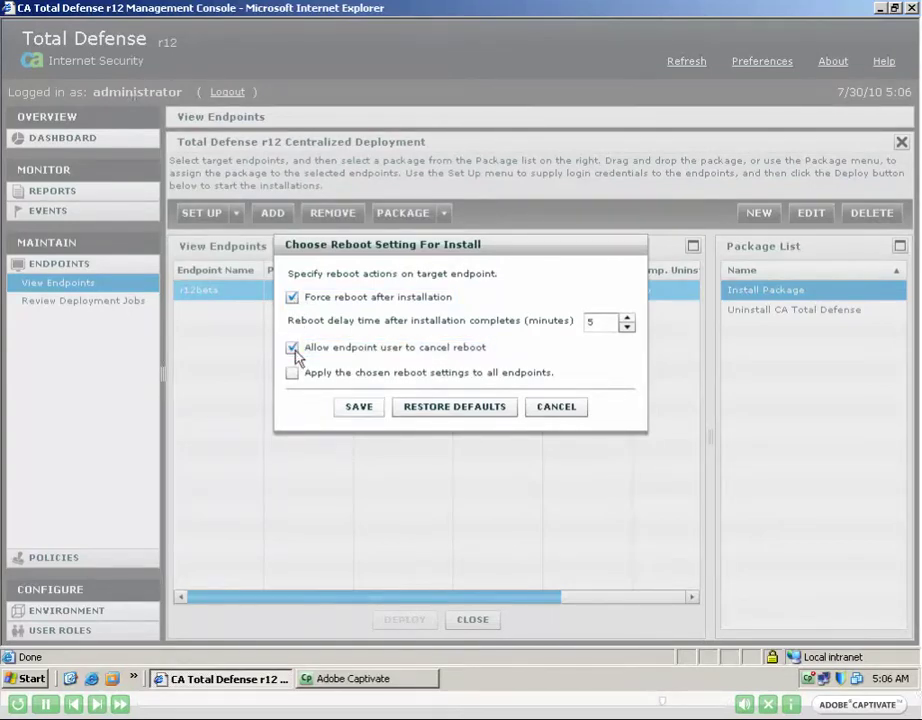
left_click(358, 406)
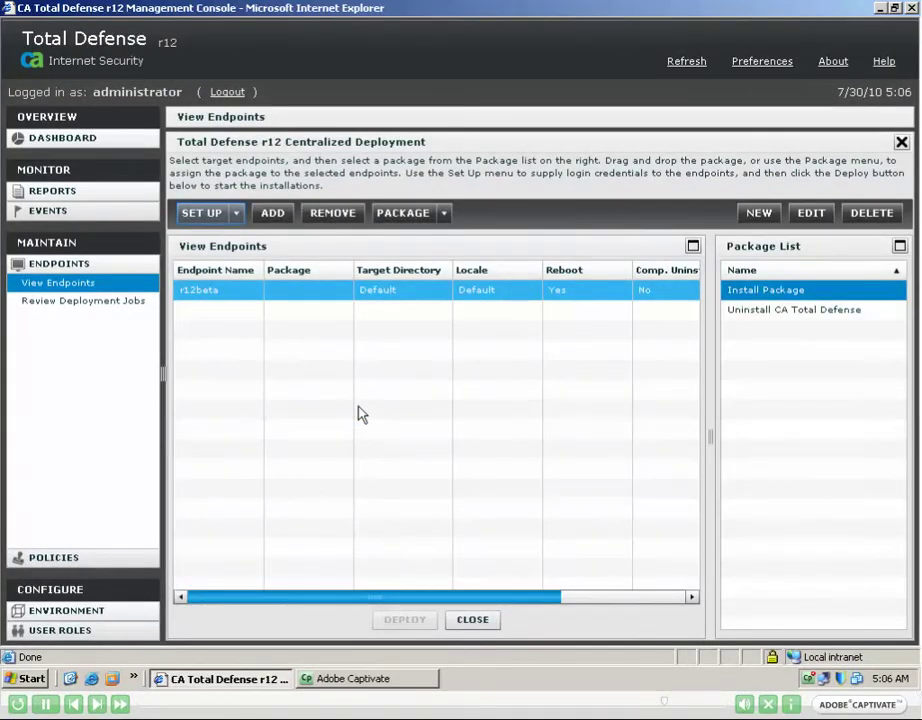
Step: Enable the competitive uninstaller for r12beta to remove other anti-malware products before installing
left_click(239, 214)
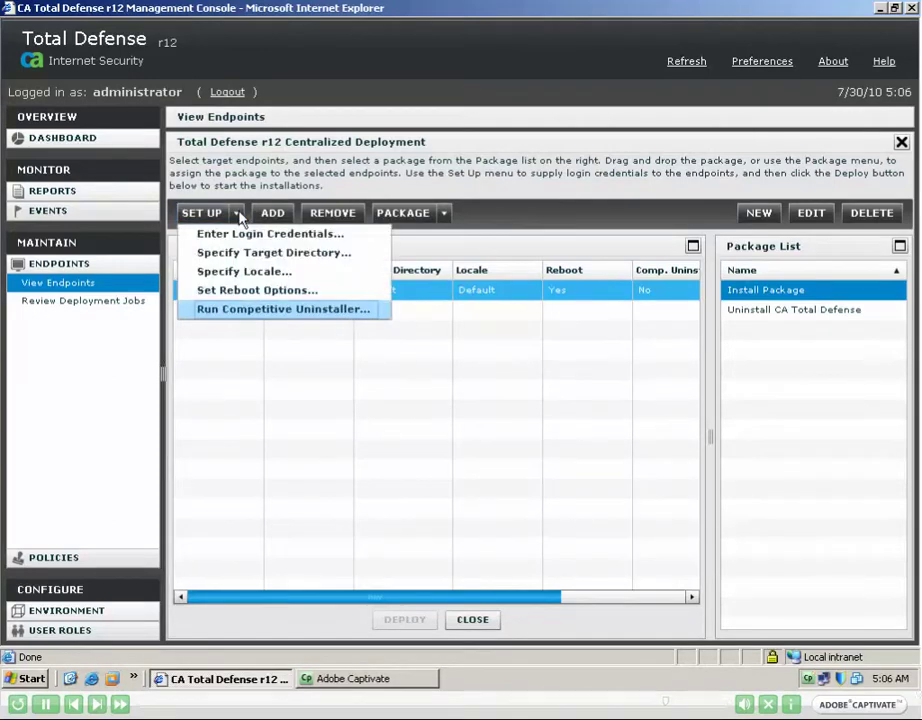
left_click(238, 310)
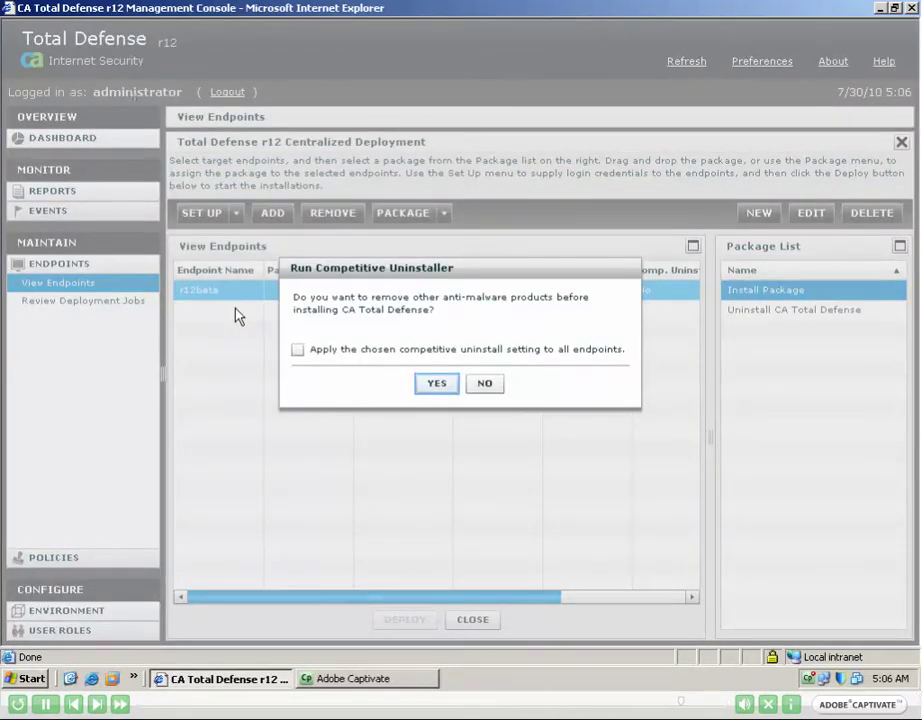
left_click(430, 386)
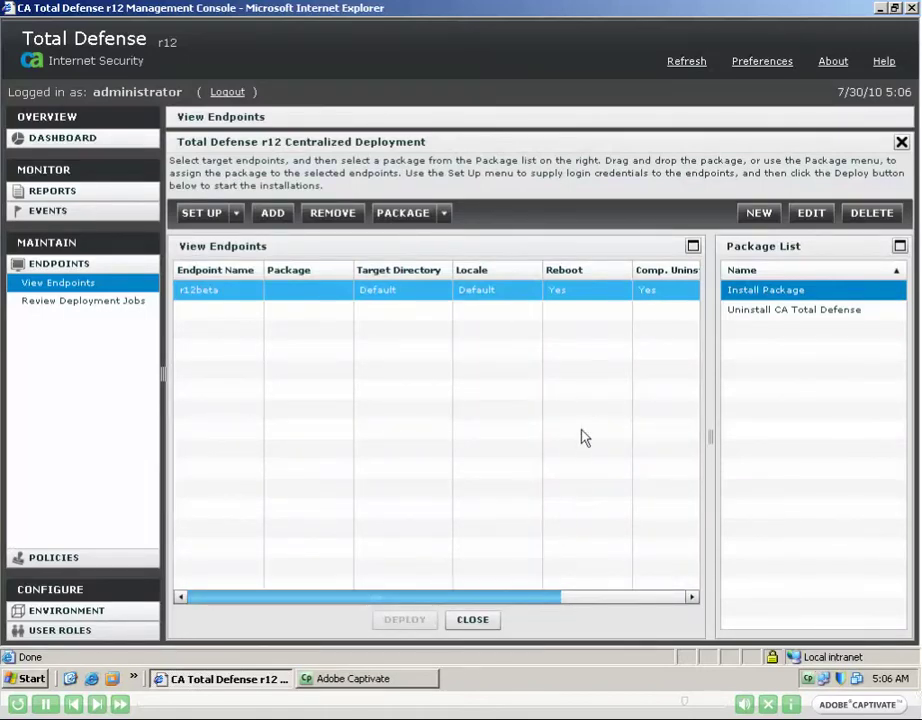
Step: Enter r12beta's login credentials with admin account testing\administrator and the account password, test the login, and save them
left_click(586, 292)
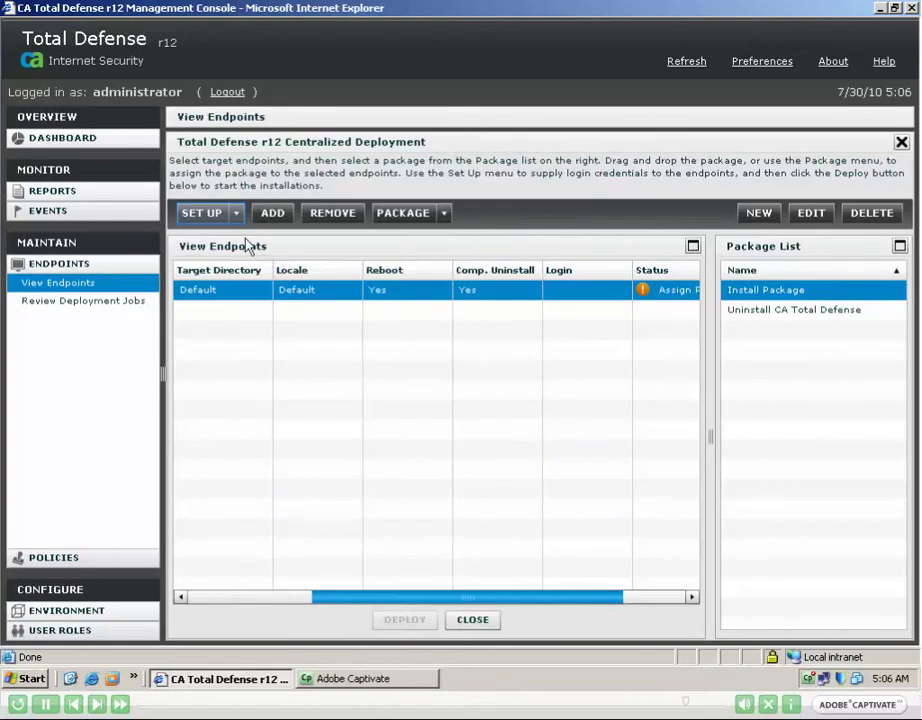
left_click(236, 214)
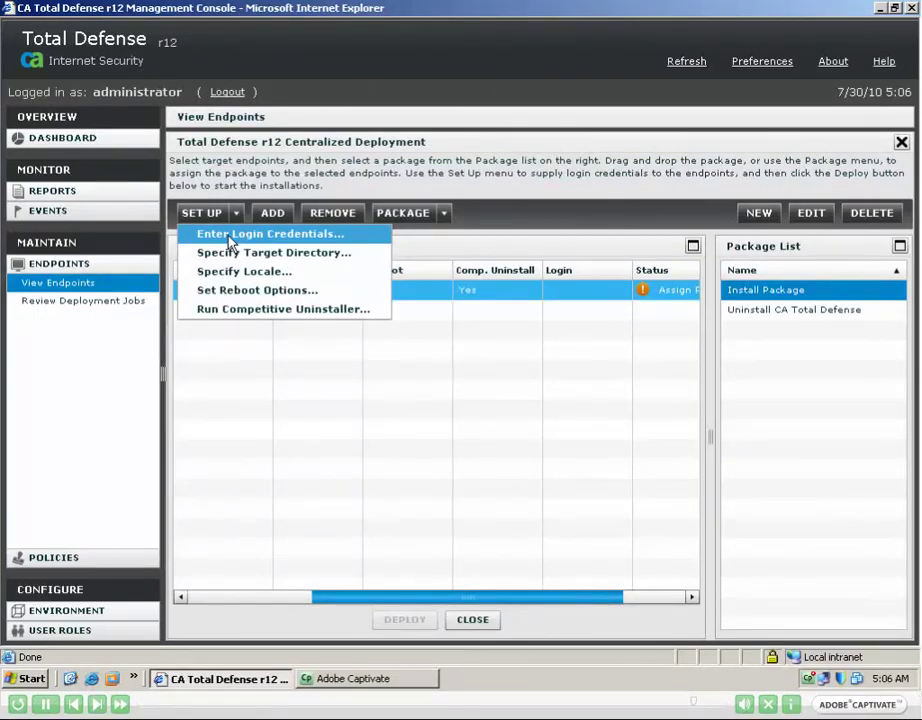
left_click(229, 234)
type("testing\\ad")
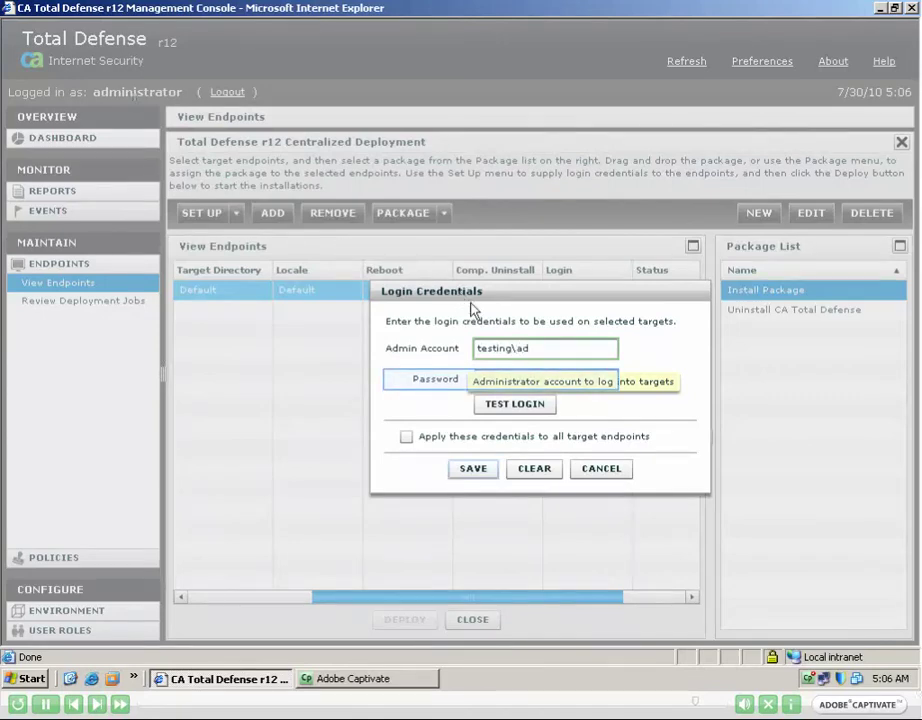
type("ministrator")
left_click(496, 379)
type("**********")
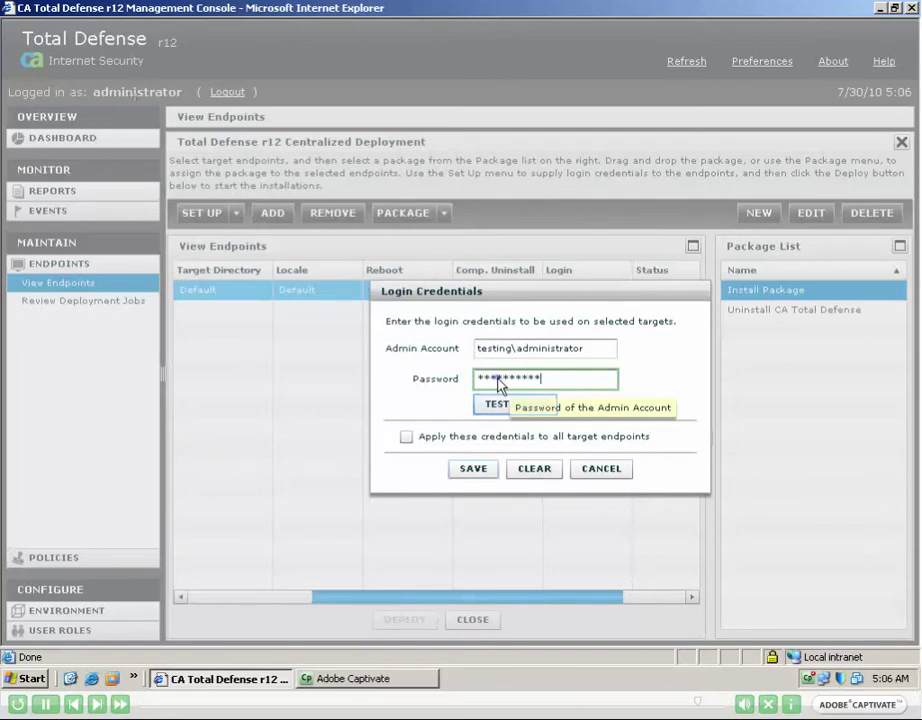
key("Return")
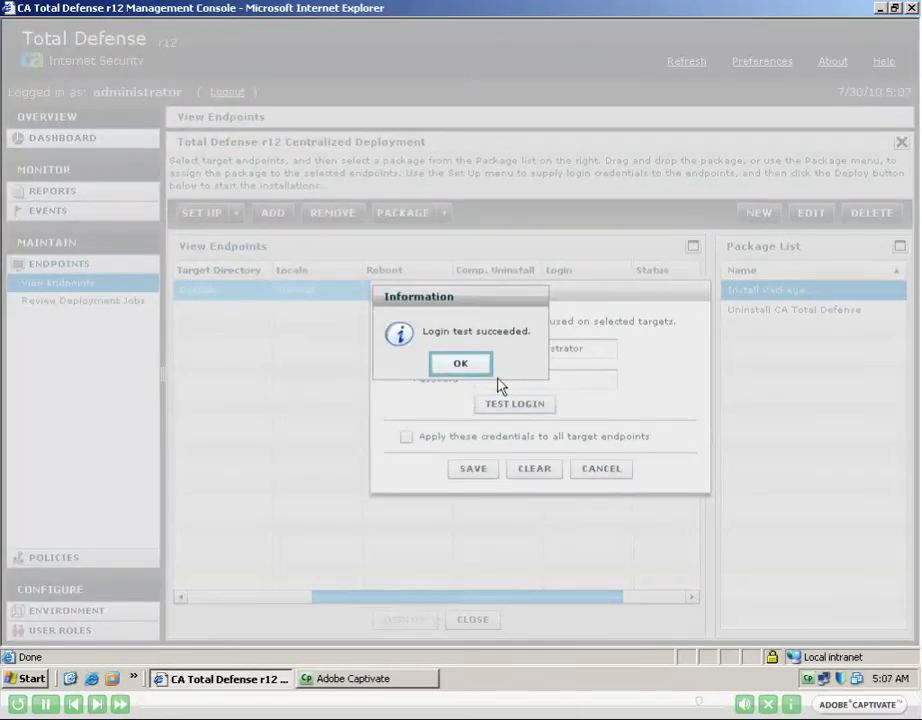
left_click(457, 363)
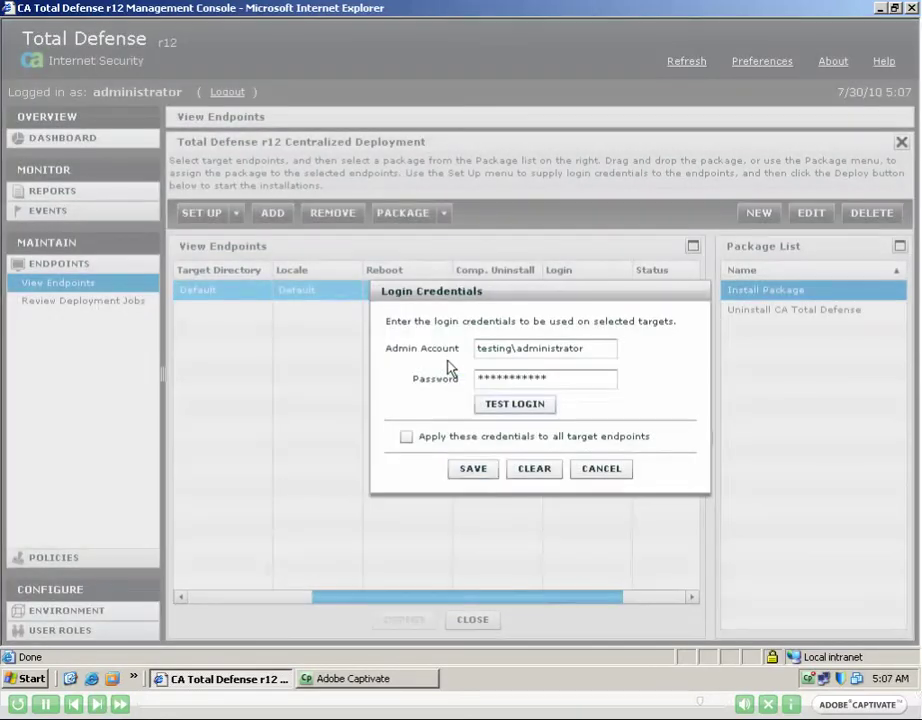
left_click(473, 469)
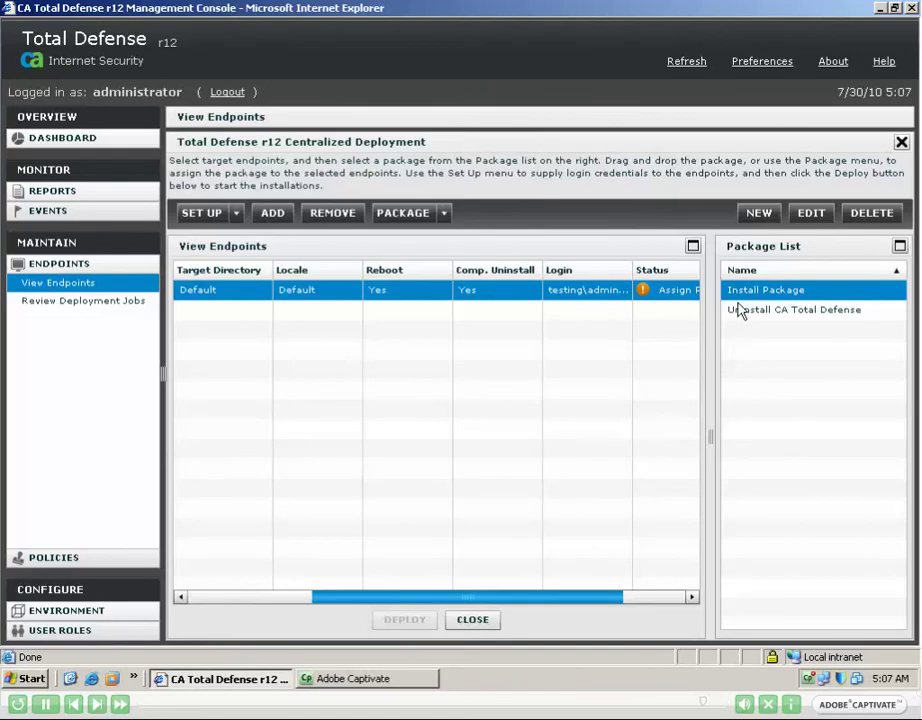
Step: Assign Install Package to the r12beta endpoint and check its deployment status
left_click_drag(737, 300, 669, 291)
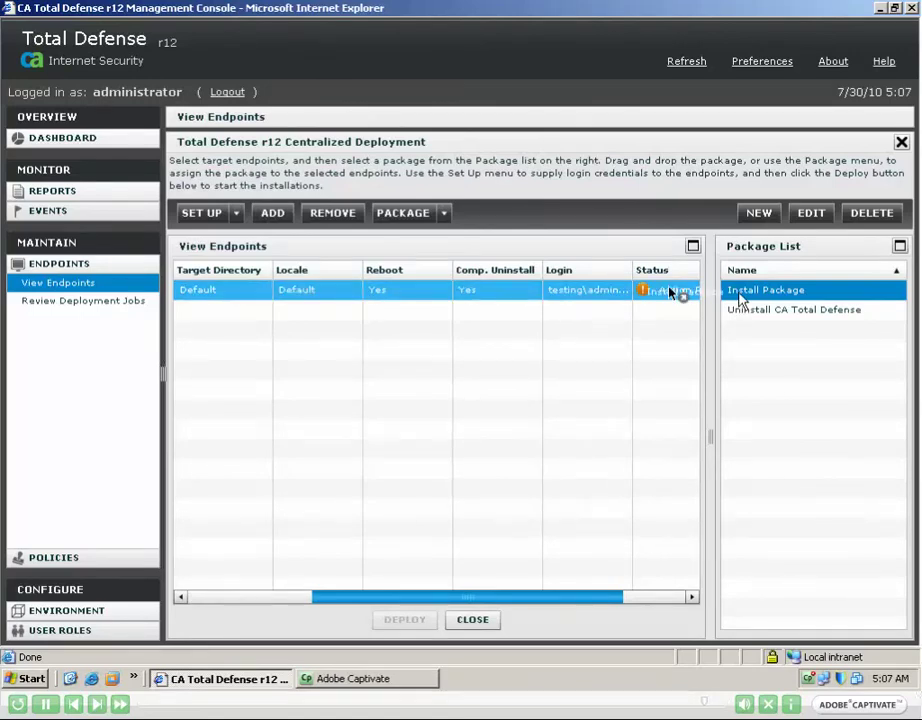
left_click_drag(669, 291, 669, 291)
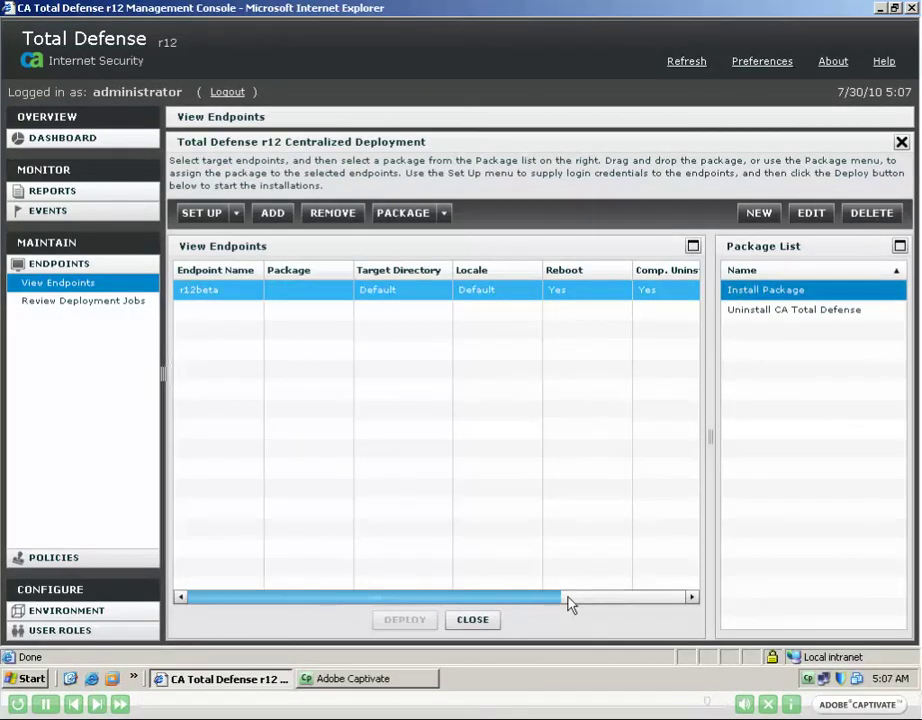
right_click(674, 295)
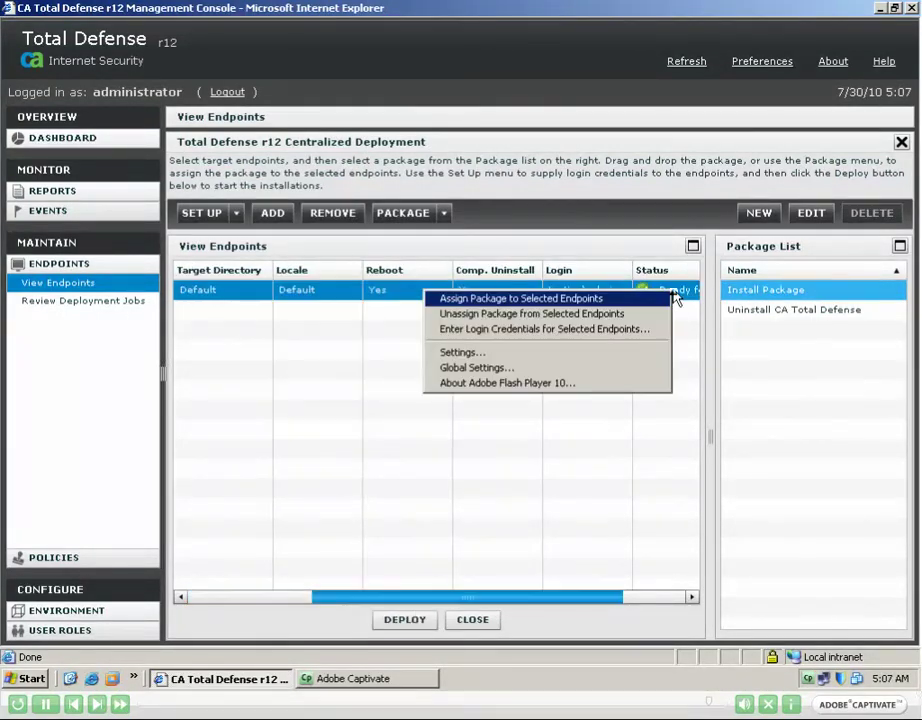
left_click(577, 305)
left_click_drag(538, 598, 664, 598)
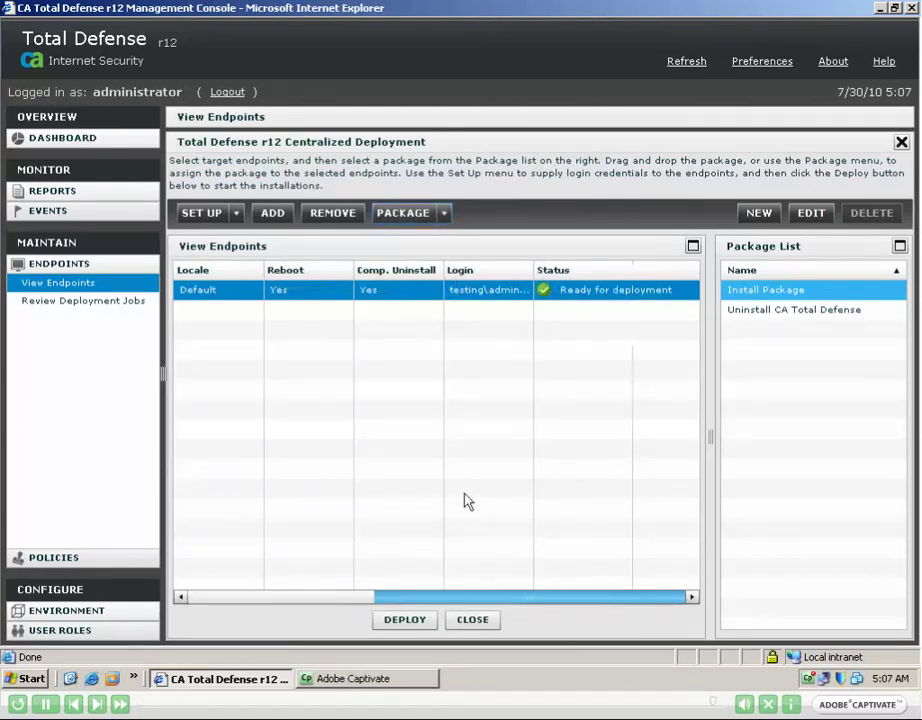
Step: Assign the selected Install Package to r12beta again and deploy the Total Defense products to it
left_click(445, 216)
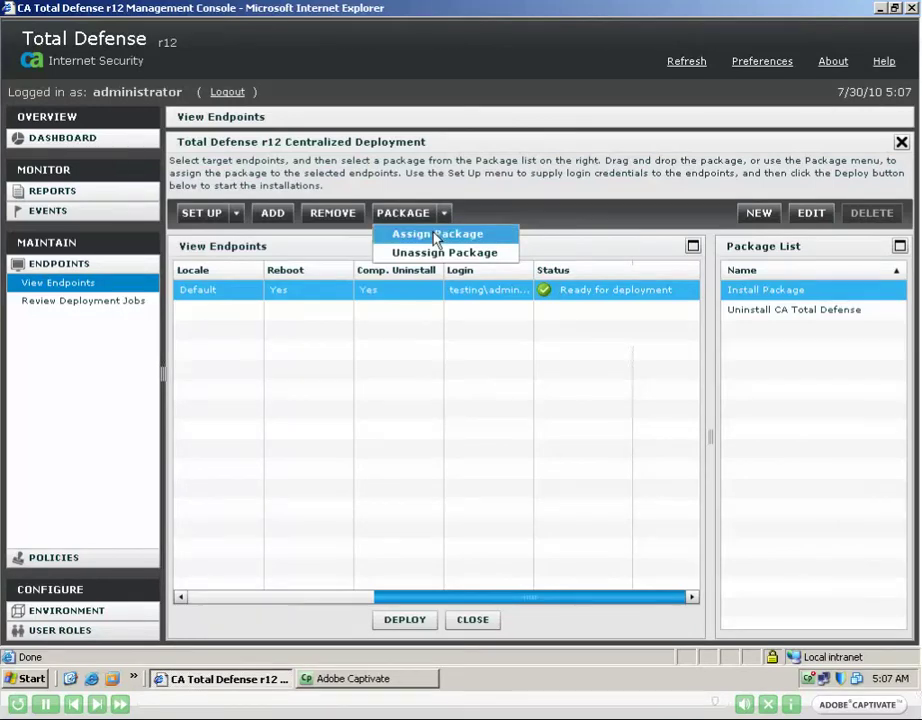
left_click(436, 236)
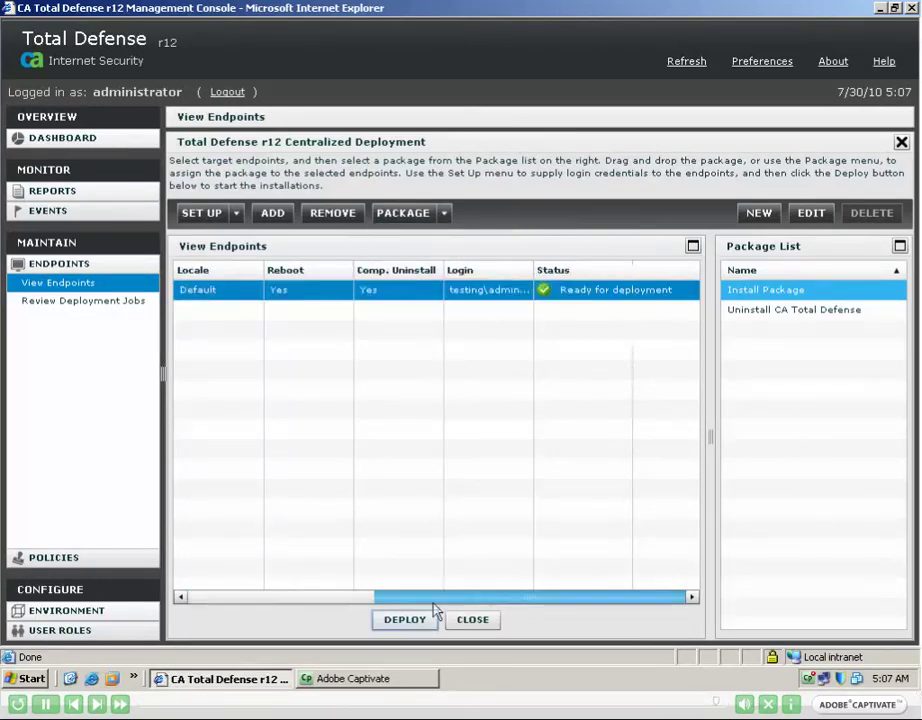
left_click(407, 621)
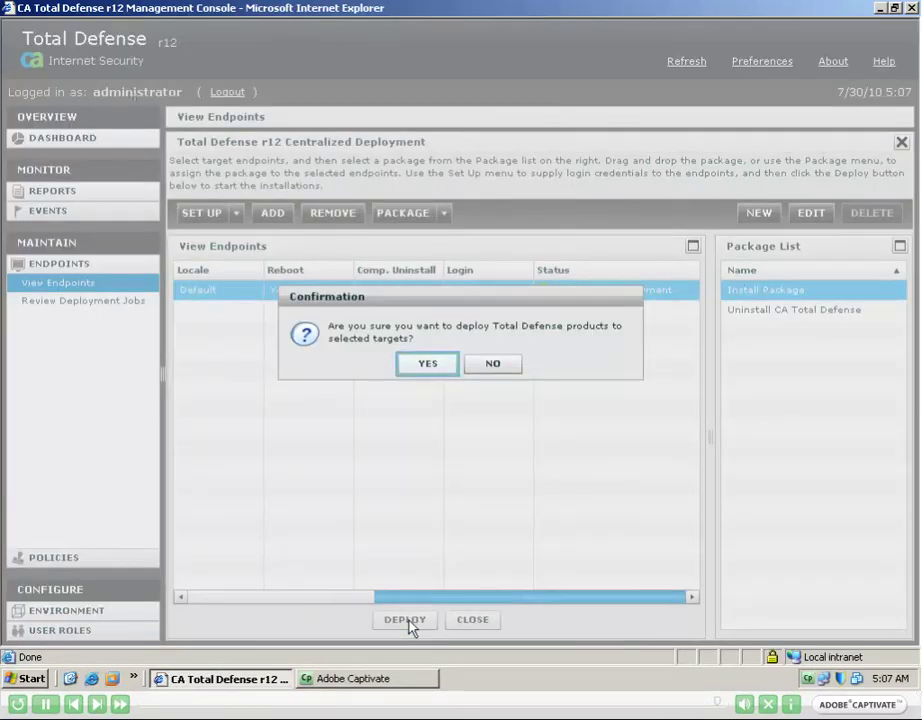
left_click(430, 365)
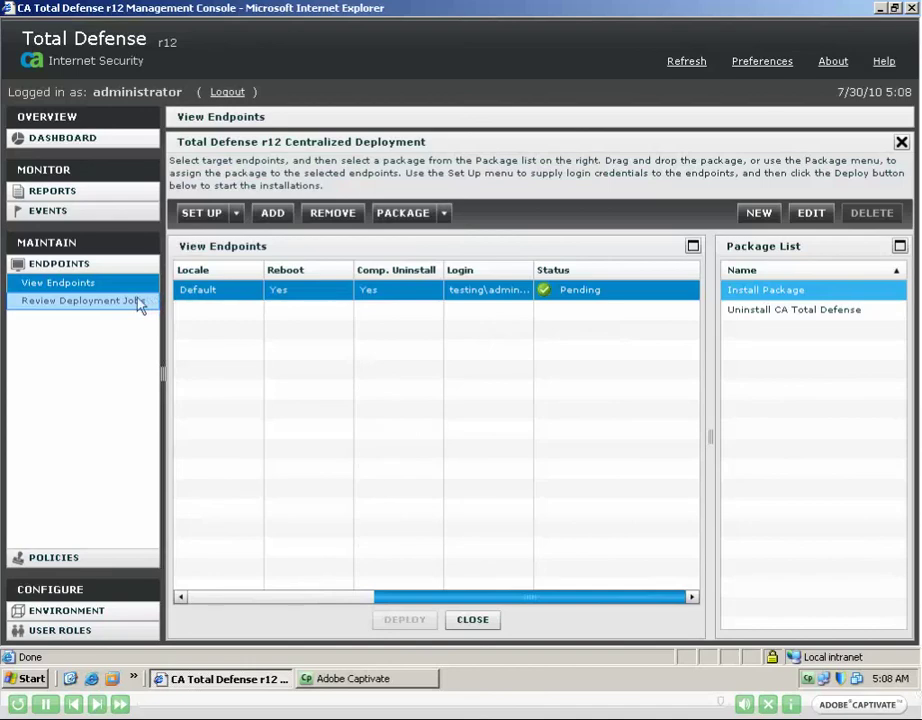
Step: Review the deployment jobs, look at the purge options, and check the status of the r12beta job
left_click(92, 302)
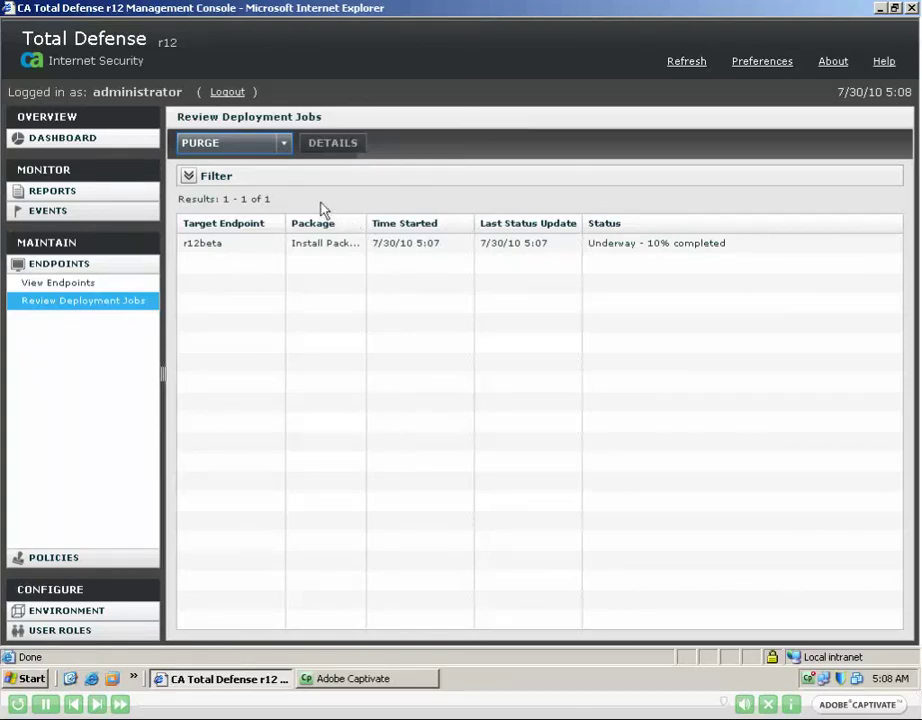
left_click(283, 143)
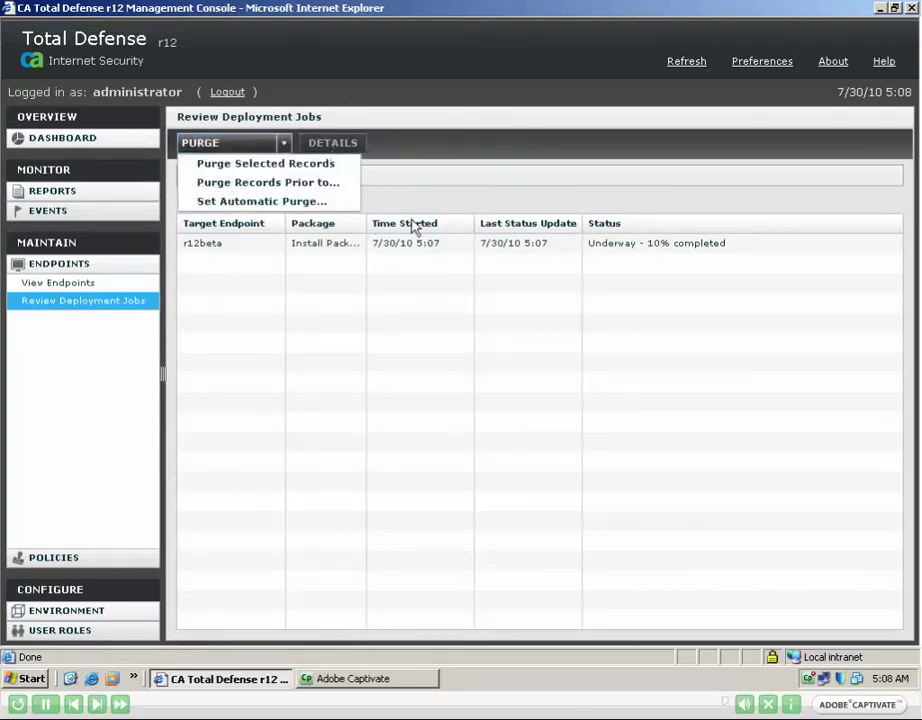
left_click(435, 344)
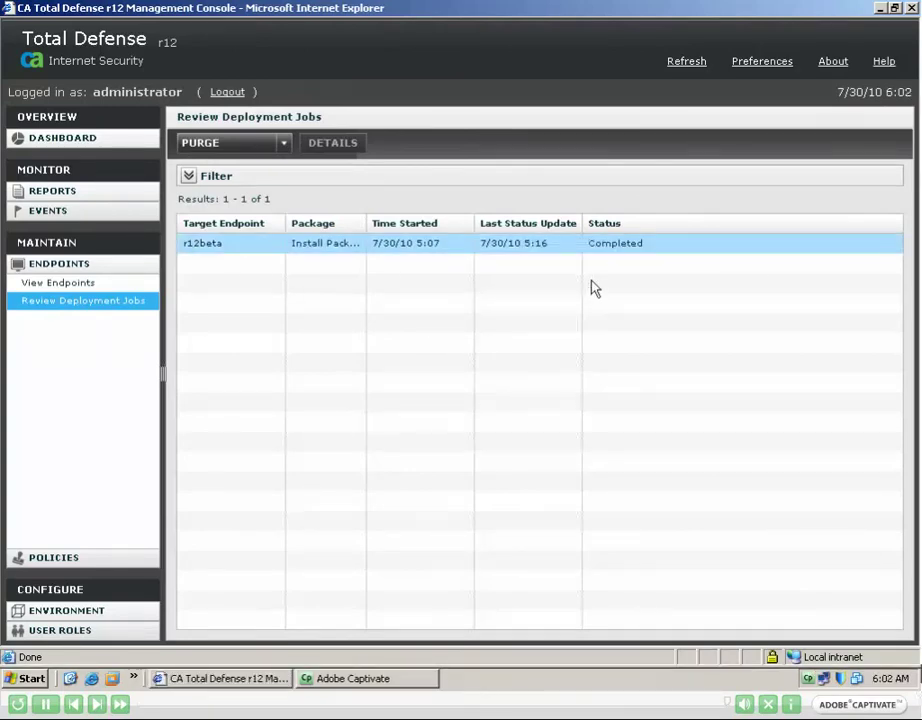
left_click(598, 258)
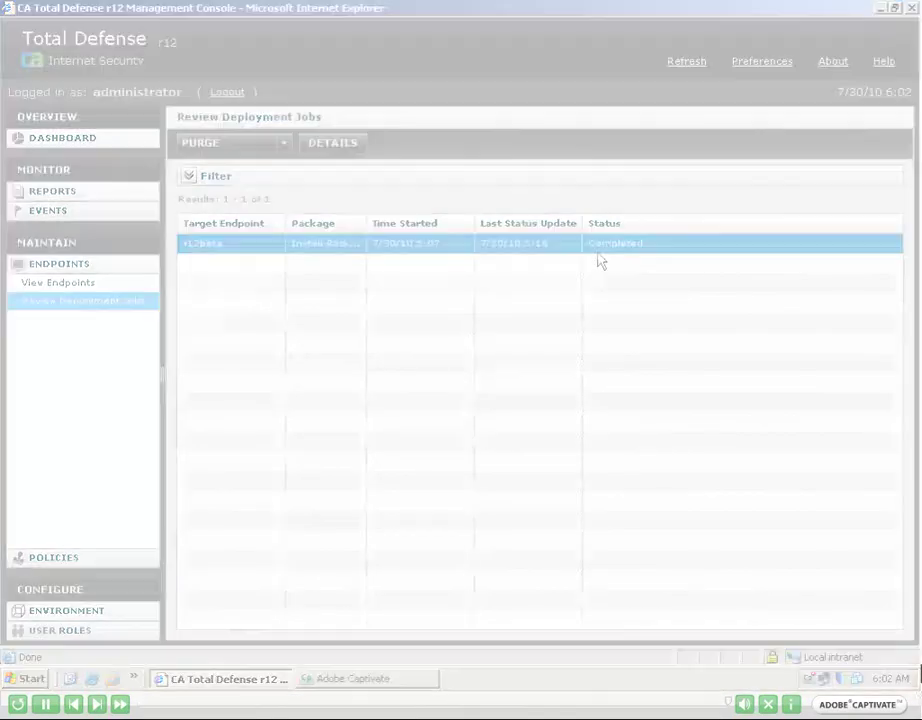